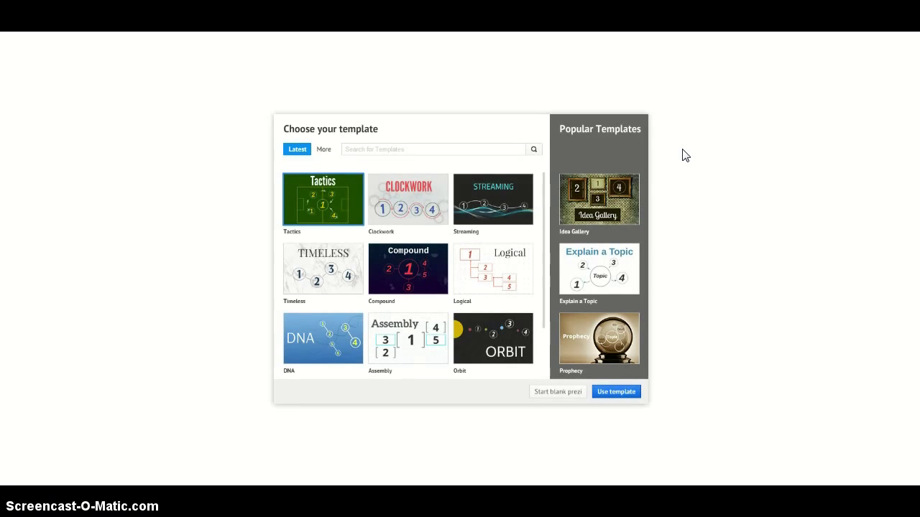
- Browse the template list to choose the gear-background circles template
scroll(435, 291, down, 1)
scroll(435, 294, up, 1)
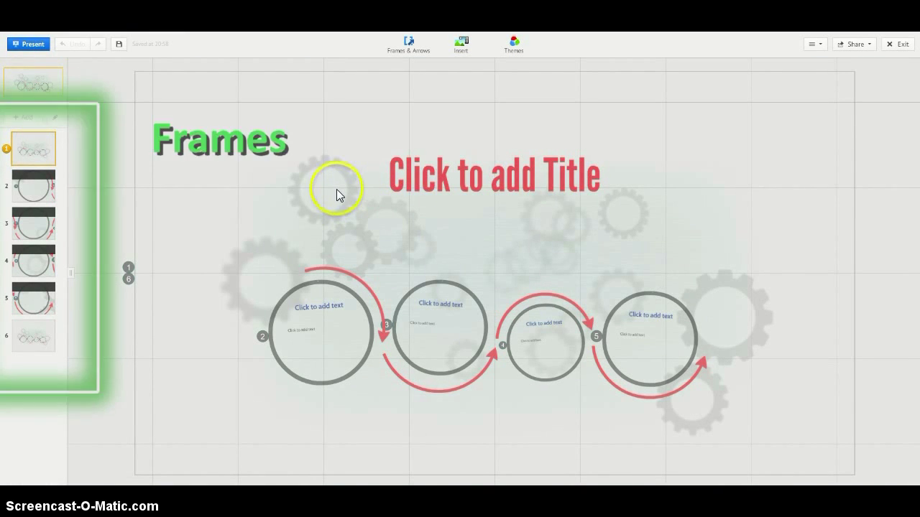
- Preview the template's numbered circle frames, then return to the opening overview
click(33, 186)
click(30, 227)
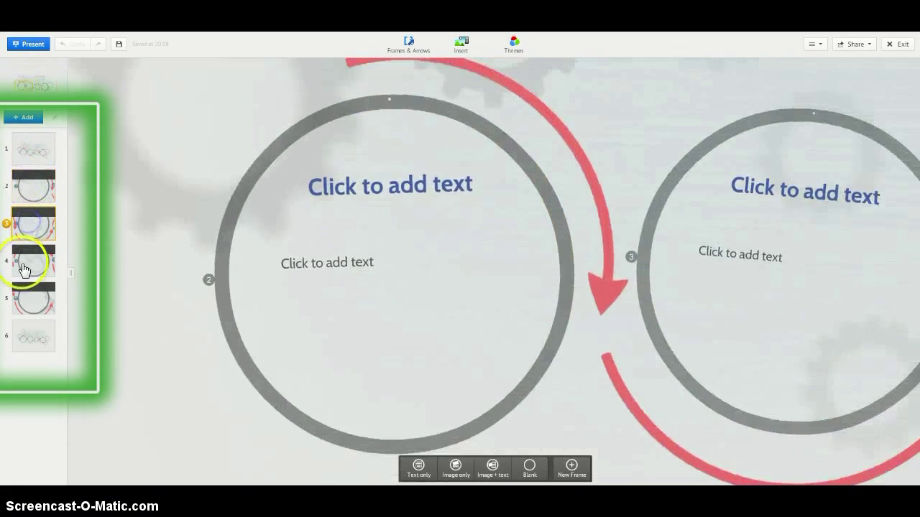
click(29, 261)
click(31, 303)
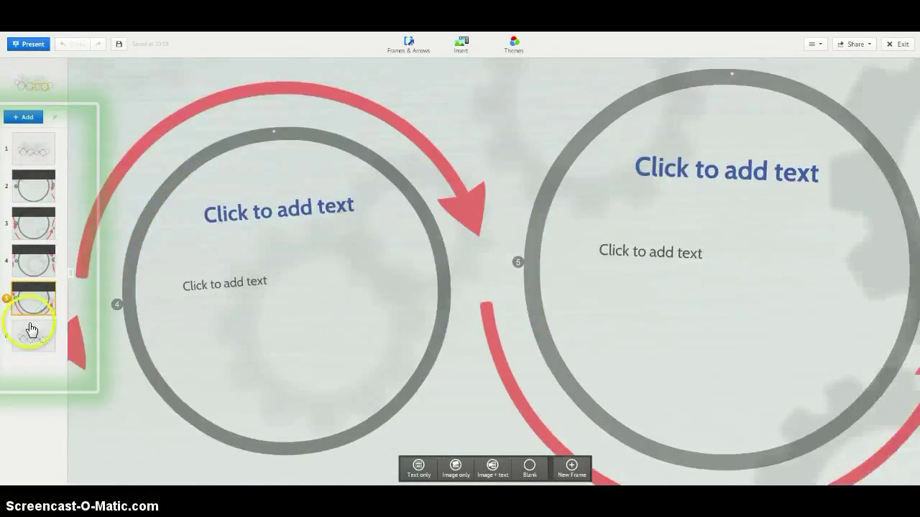
click(31, 338)
drag(33, 144, 29, 148)
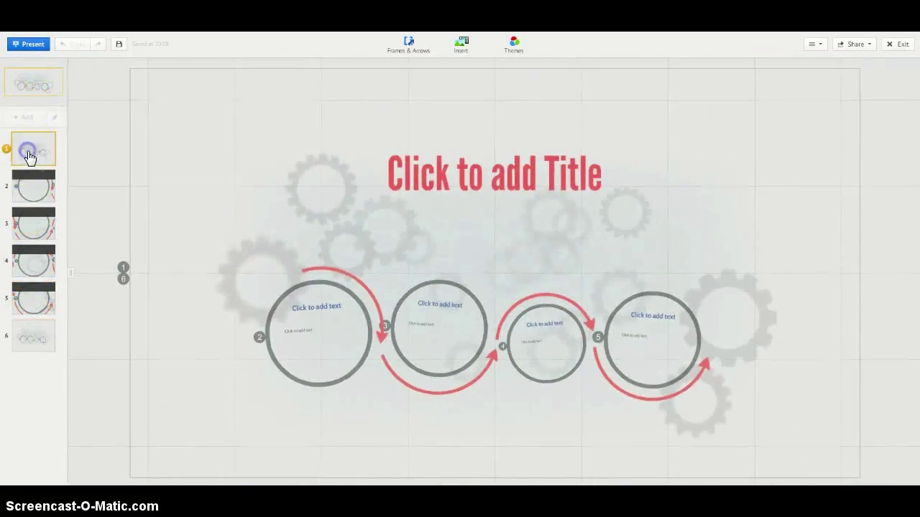
- Enter 'How to Make a Sandwich' as the title, trying Subtitle and Body before keeping Title style
click(482, 175)
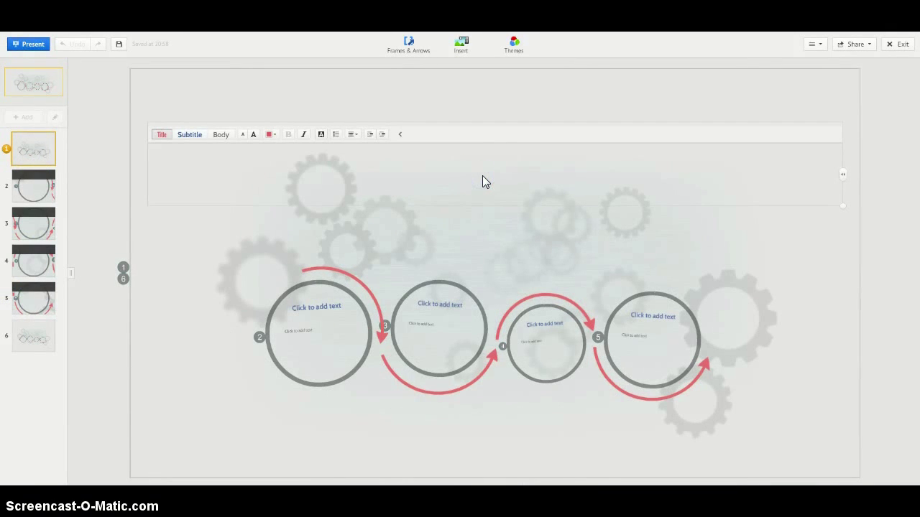
text(How to Make )
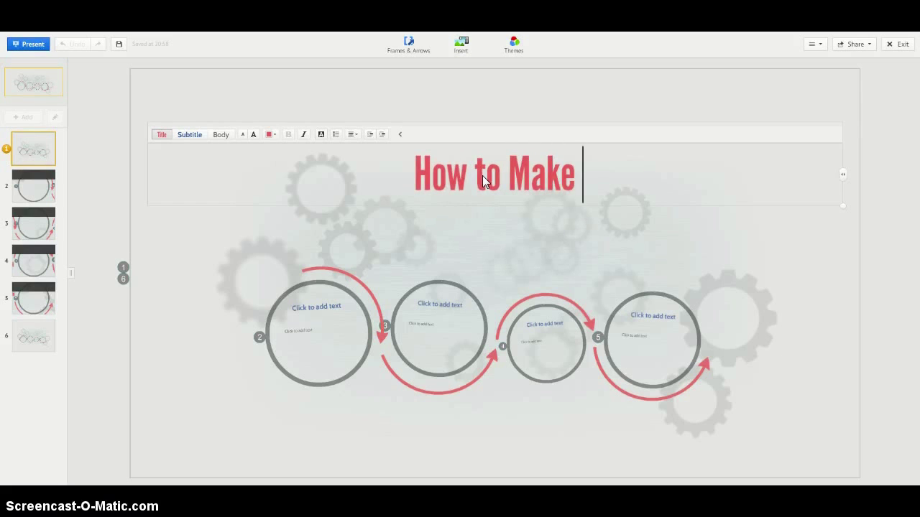
text(a Sandw)
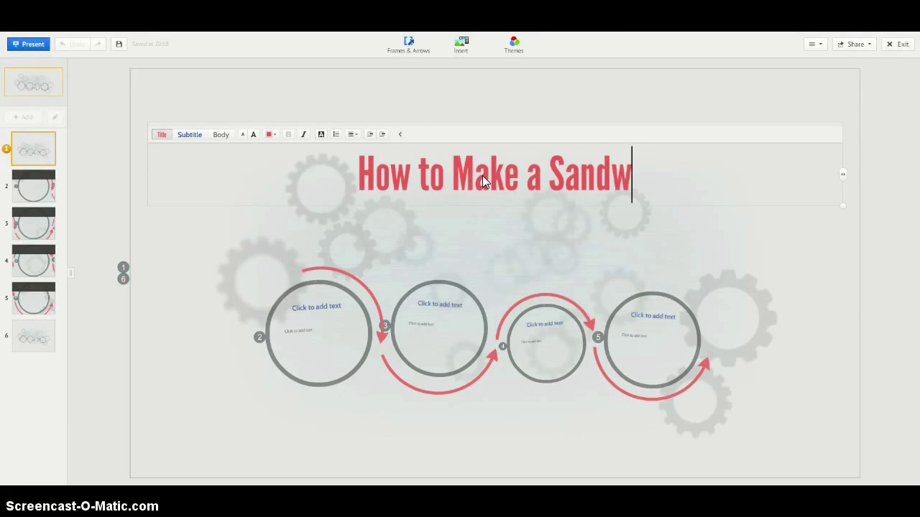
text(ich)
click(194, 136)
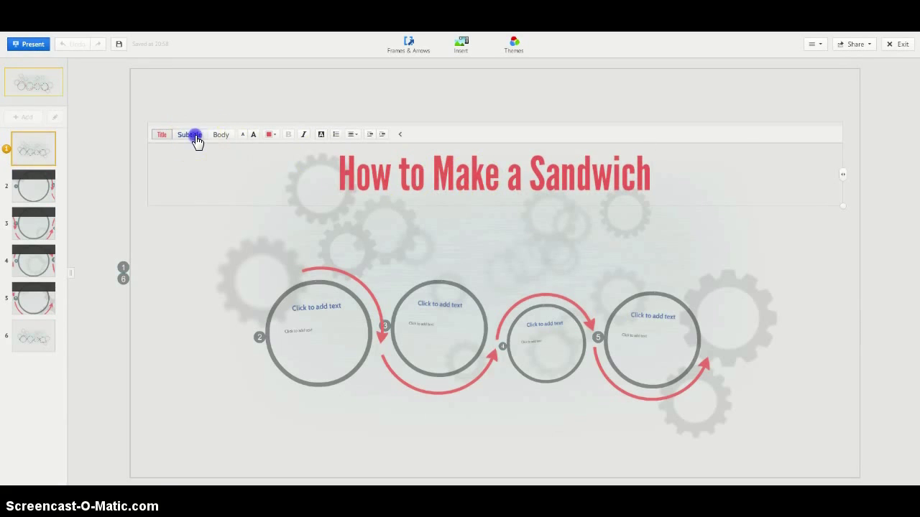
click(220, 136)
click(189, 136)
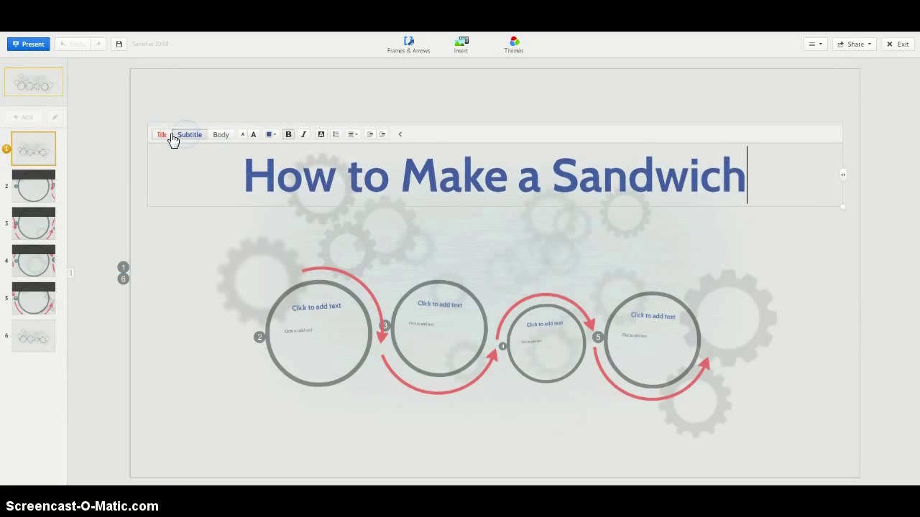
click(163, 136)
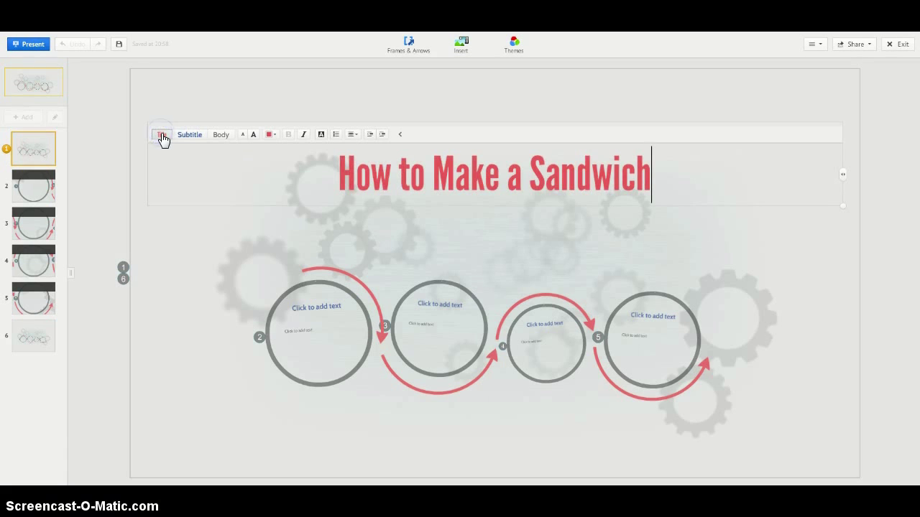
- Apply the Pastel theme to the whole presentation
click(268, 136)
click(452, 100)
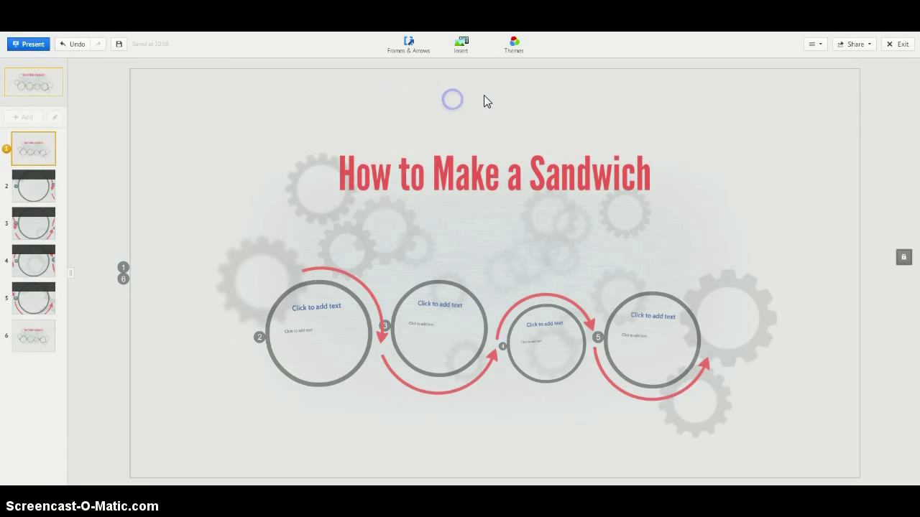
click(532, 53)
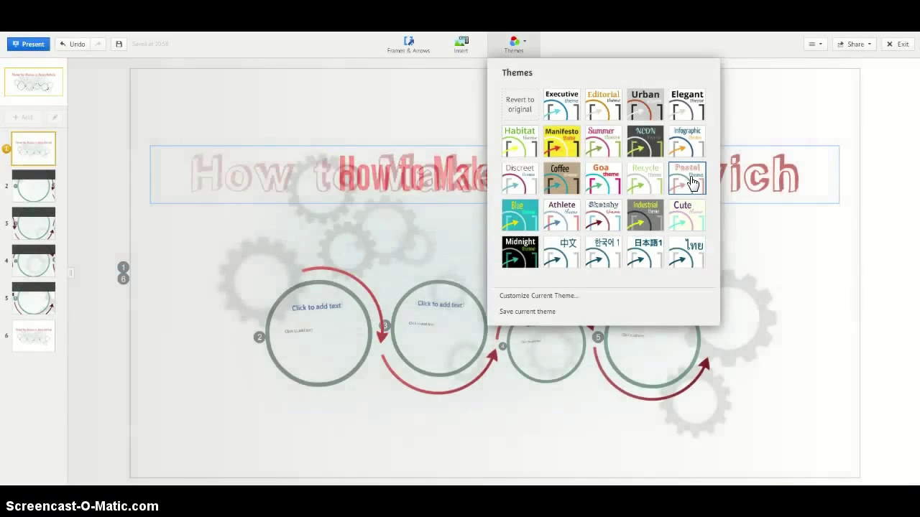
click(461, 232)
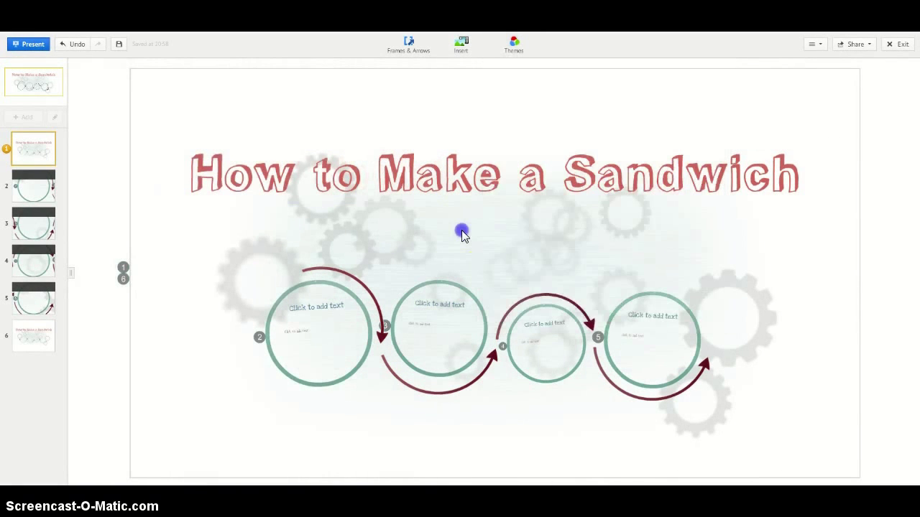
- Shrink the 'How to Make a Sandwich' title text slightly
click(500, 194)
click(494, 189)
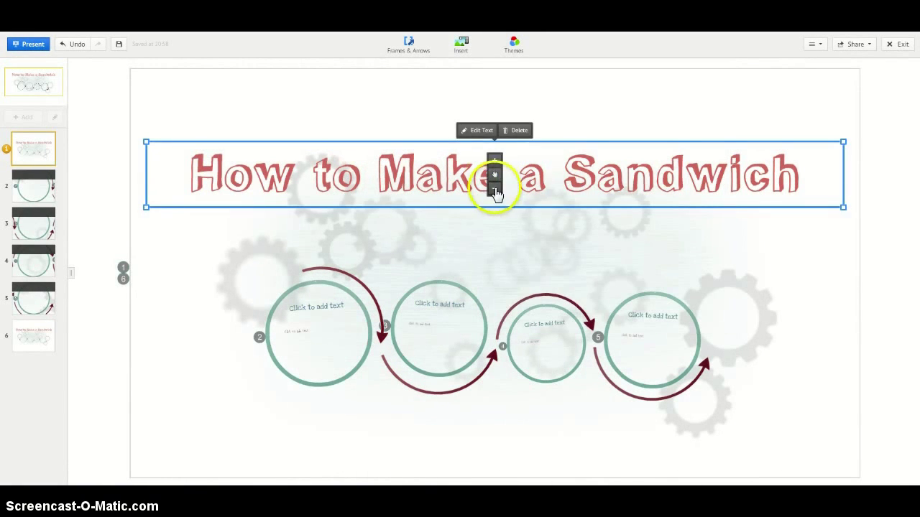
drag(745, 198, 754, 207)
click(715, 240)
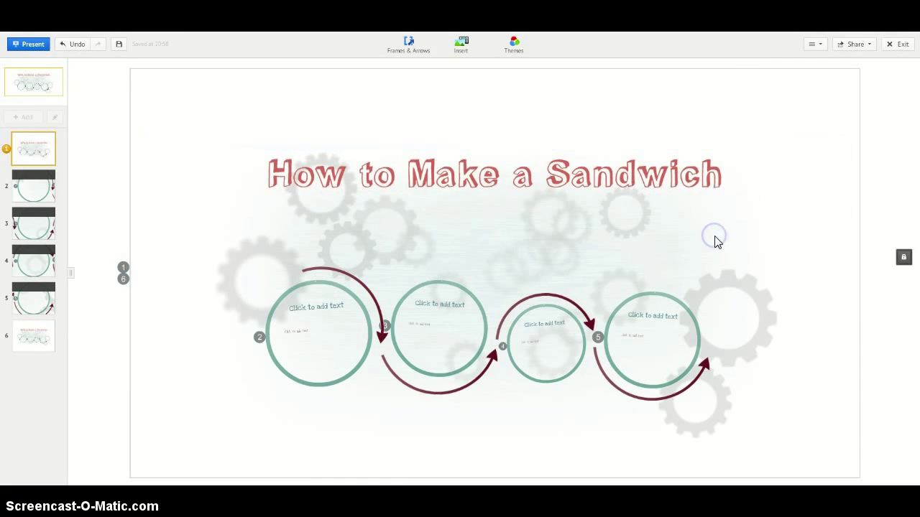
- Zoom into the first circle frame and give it the heading 'Prepare Supplies'
click(335, 328)
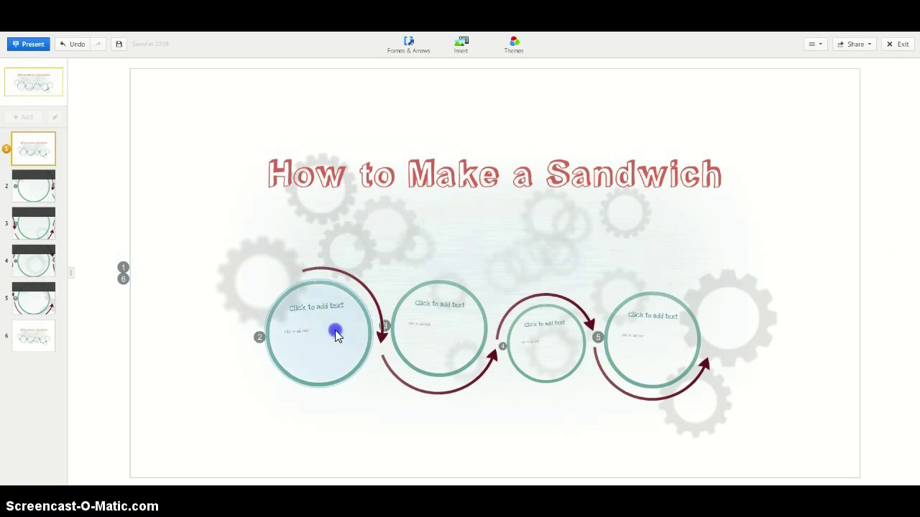
click(495, 163)
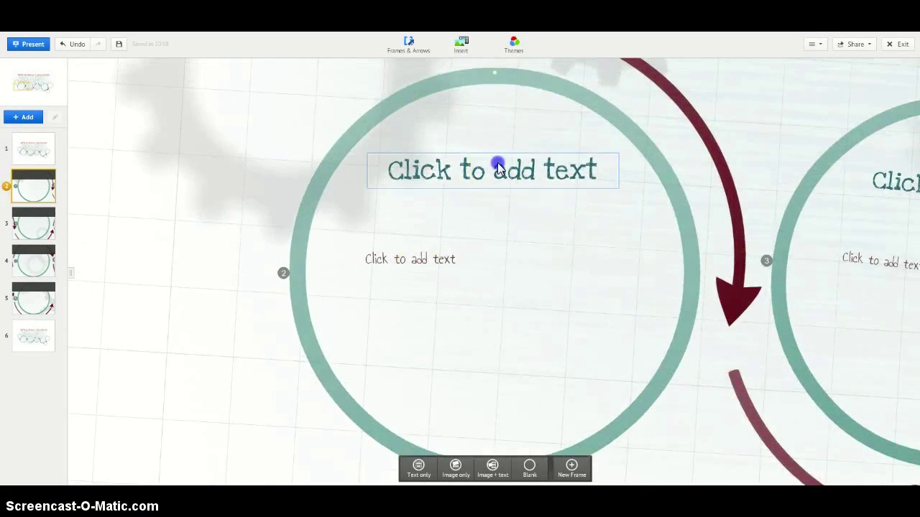
text(Prepare)
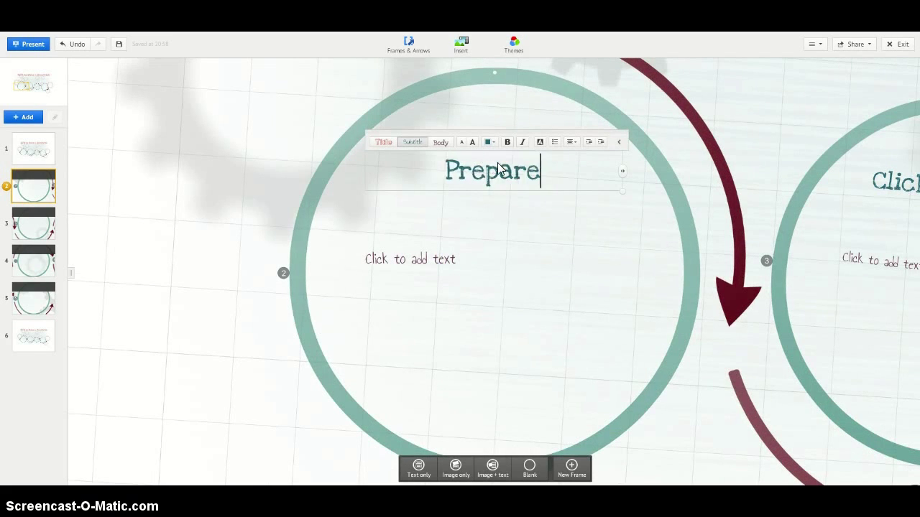
text( Supplies)
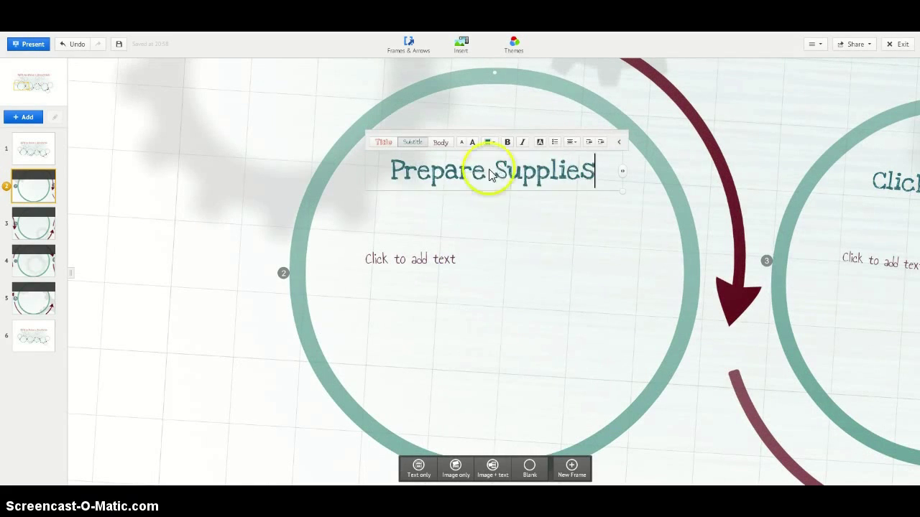
- Write 'Meat' in the circle's body, narrowing its box and enlarging the text
click(419, 265)
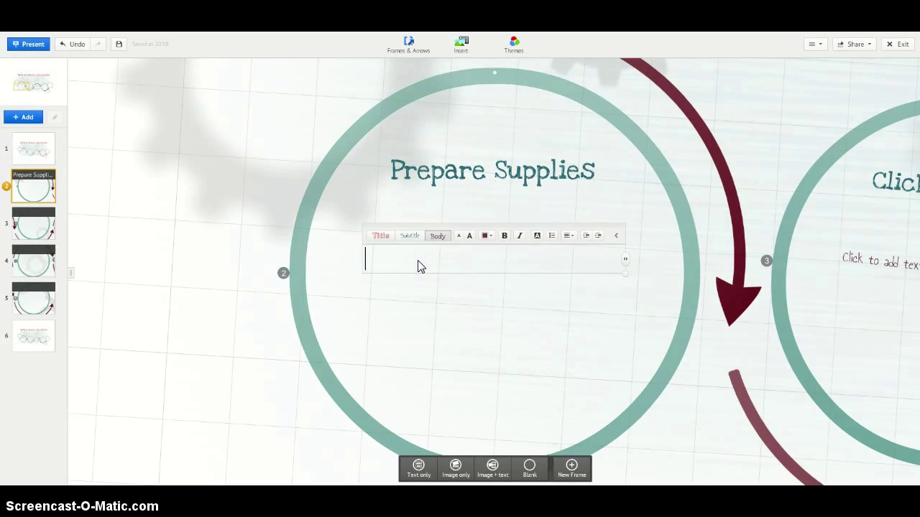
text(Meat)
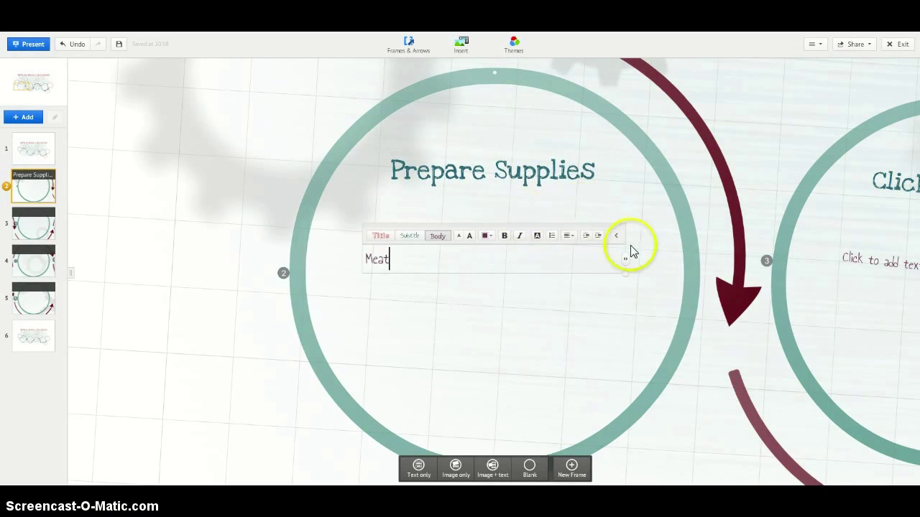
drag(625, 260, 406, 259)
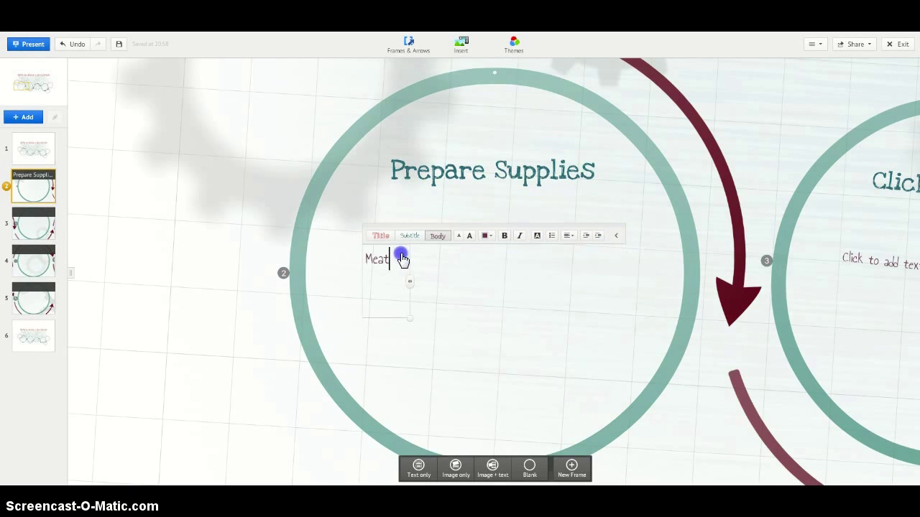
drag(410, 319, 439, 357)
click(467, 280)
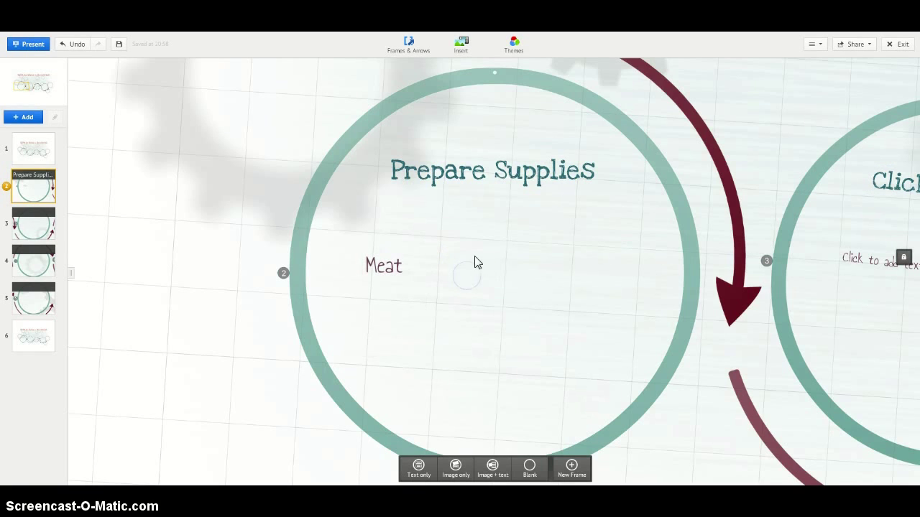
- Add 'Vegetables' beside Meat in Body style, enlarged and aligned with Meat
click(536, 263)
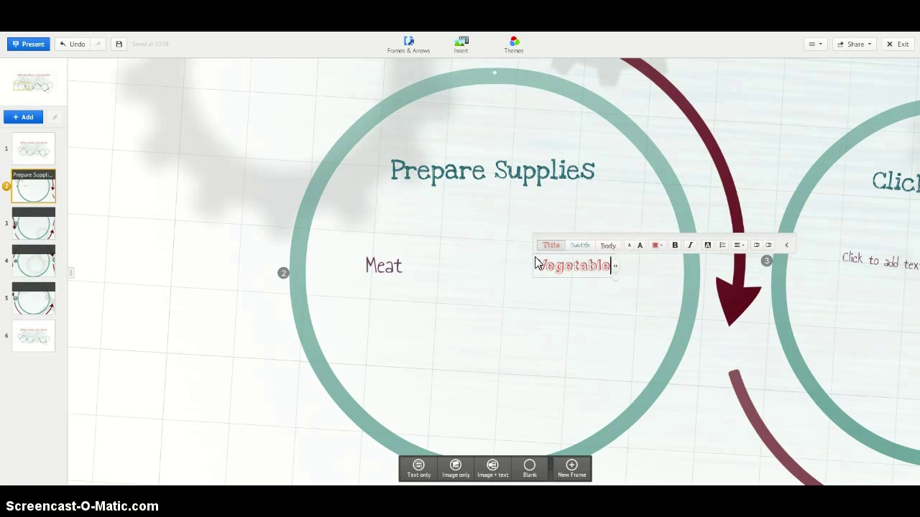
click(608, 246)
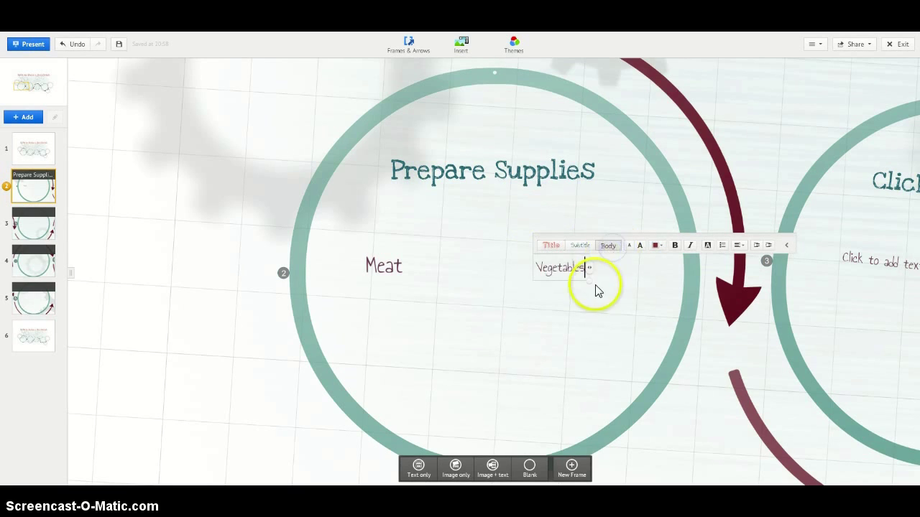
drag(590, 287, 572, 263)
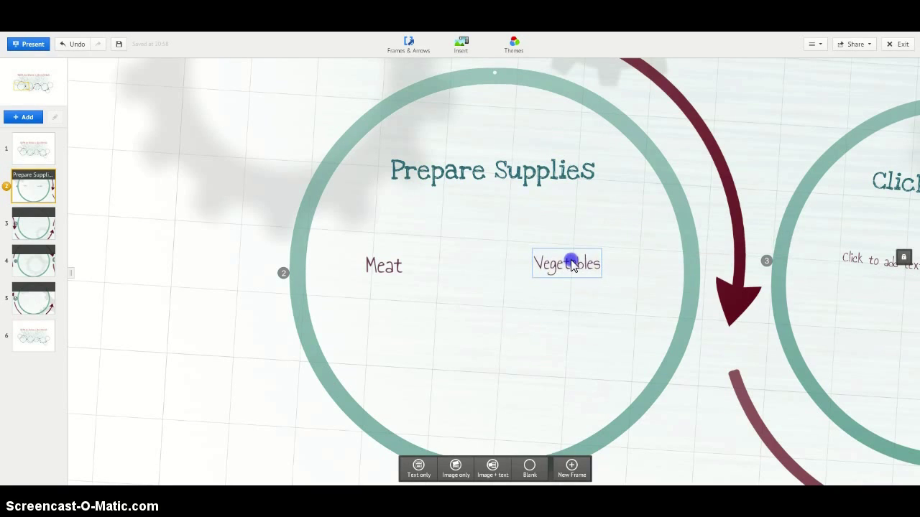
click(328, 318)
- Add 'Cutting Knife' and 'Cutting Board' side by side, with '2 Slices of Bread' centred below
double_click(370, 319)
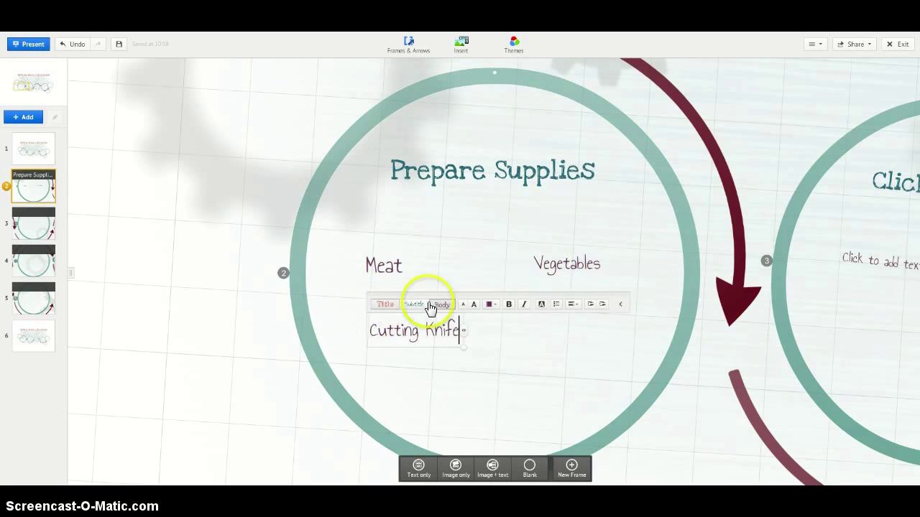
click(538, 330)
click(537, 324)
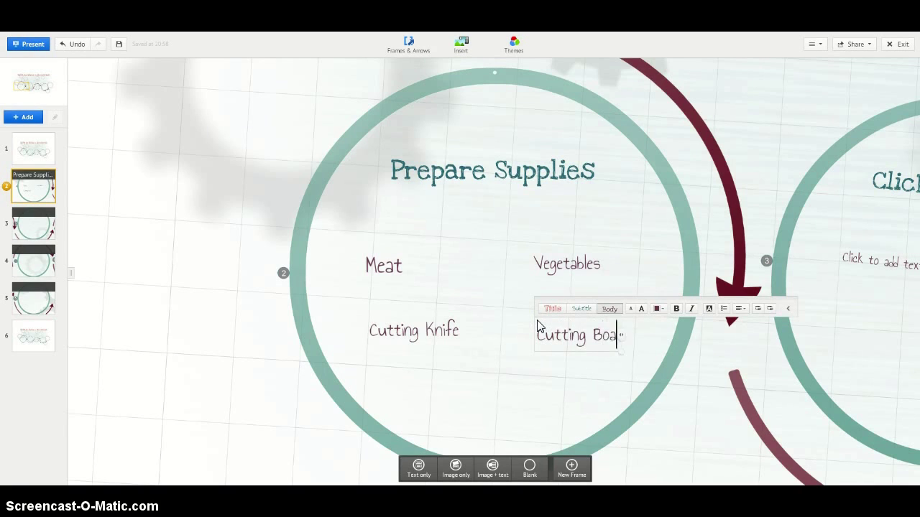
click(537, 380)
drag(559, 333, 562, 328)
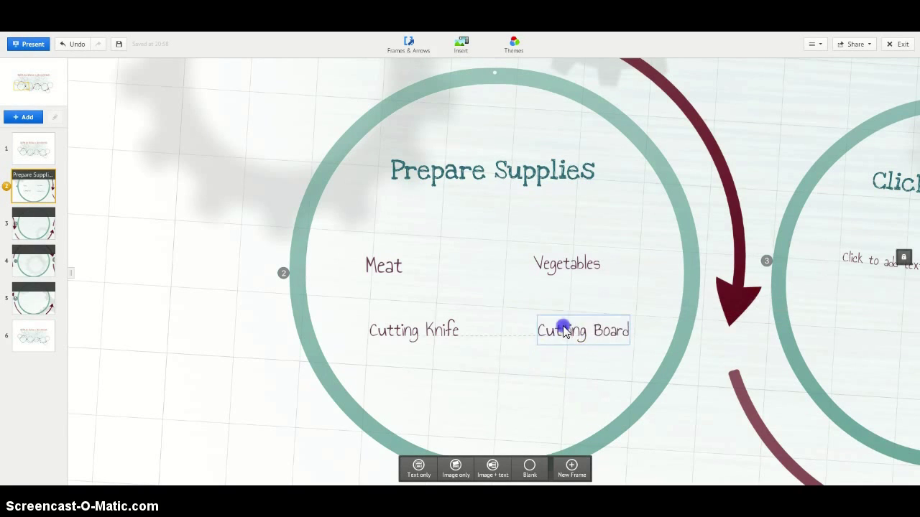
click(486, 378)
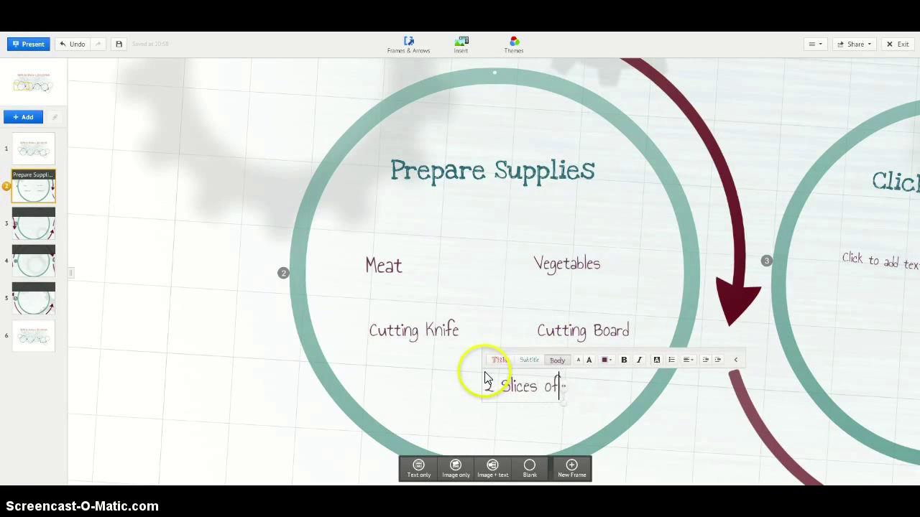
text(2 Slices of Bread)
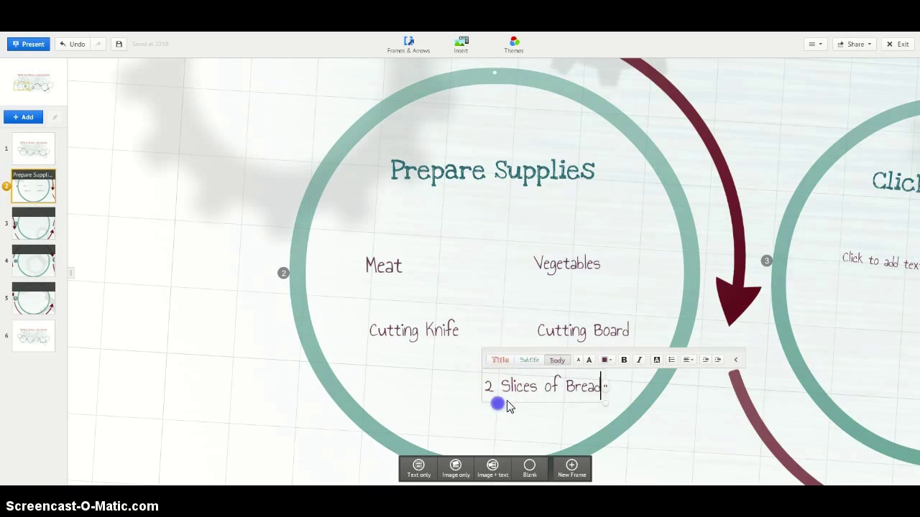
drag(495, 402, 499, 381)
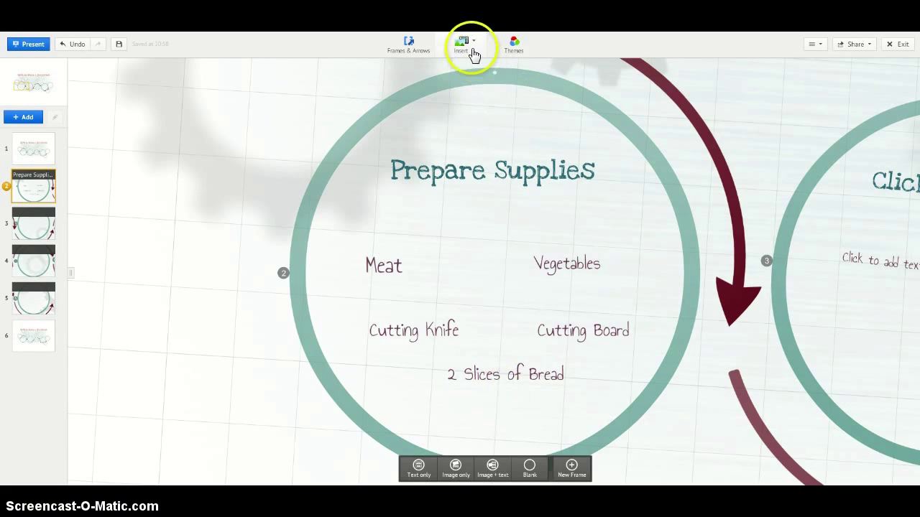
- Draw a bracket frame from Frames & Arrows beneath '2 Slices of Bread' and zoom into it
click(429, 55)
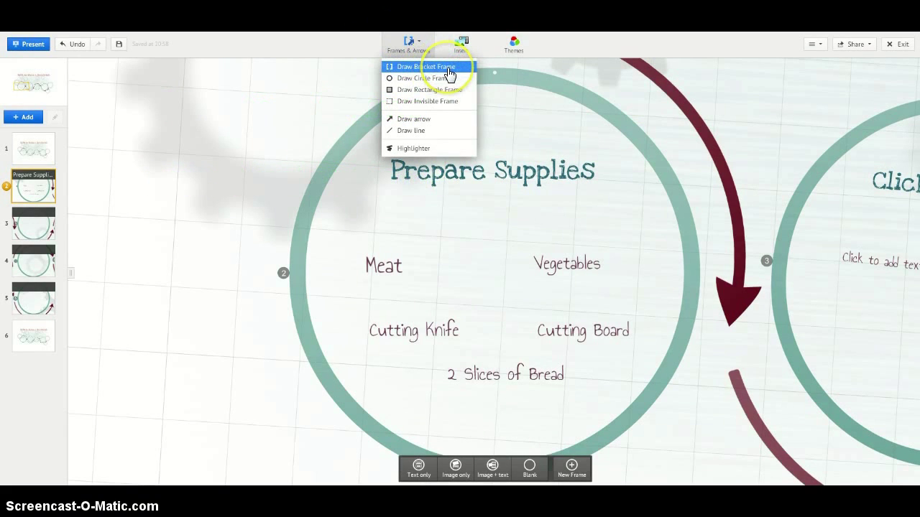
click(448, 70)
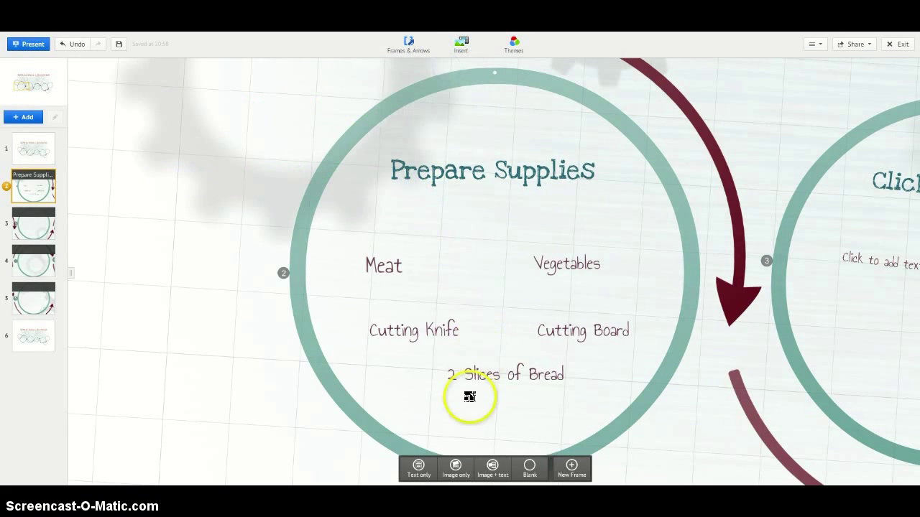
drag(546, 431, 546, 432)
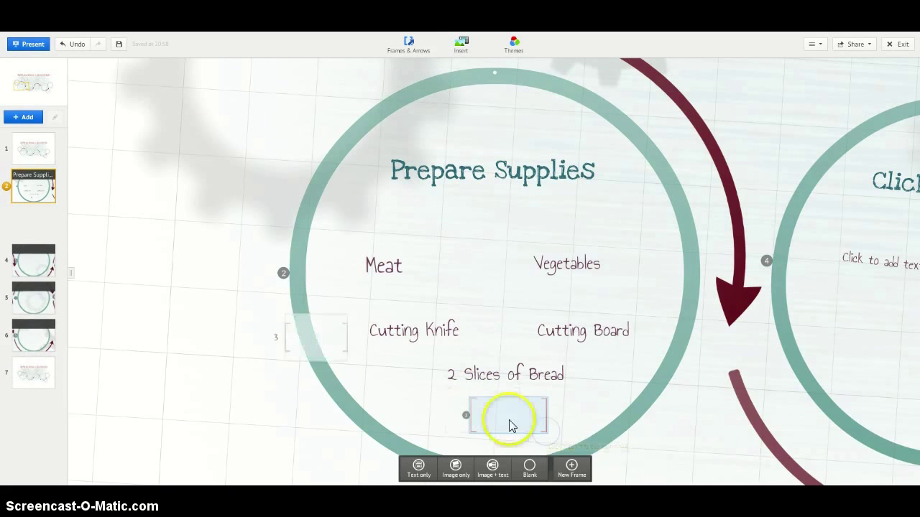
click(507, 420)
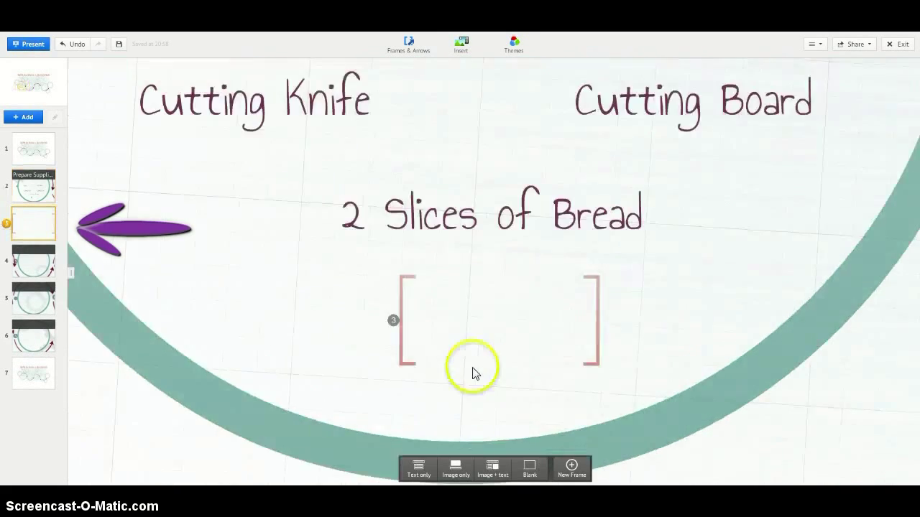
- Add 'Healthy Option' in Subtitle style with 'Wheat Bread' in Body style below it
click(219, 164)
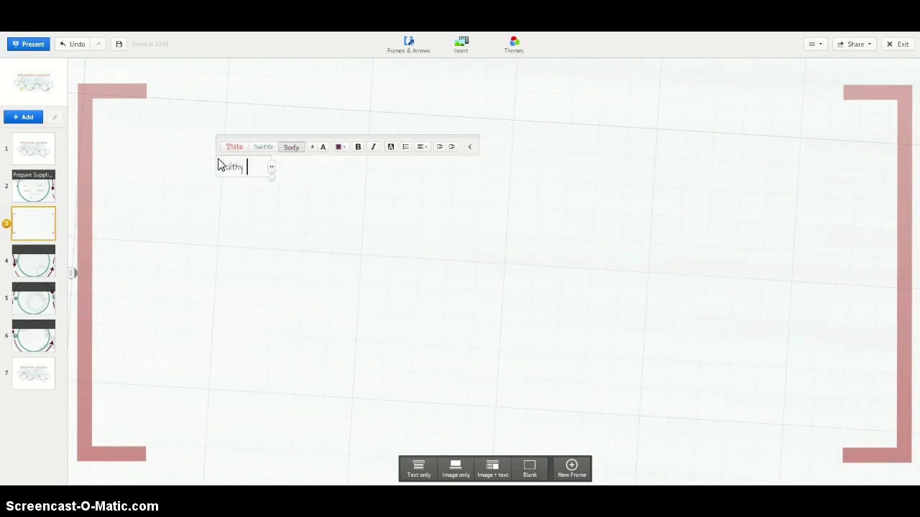
click(257, 148)
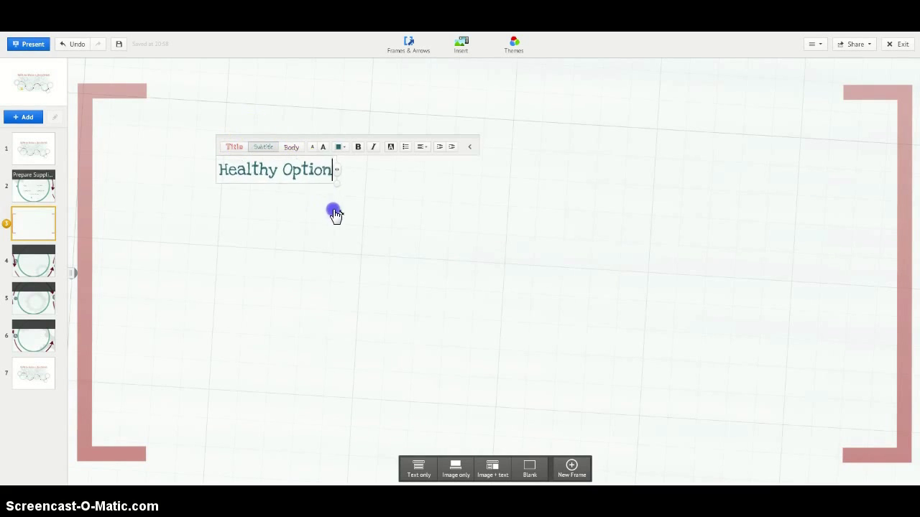
click(265, 218)
click(266, 218)
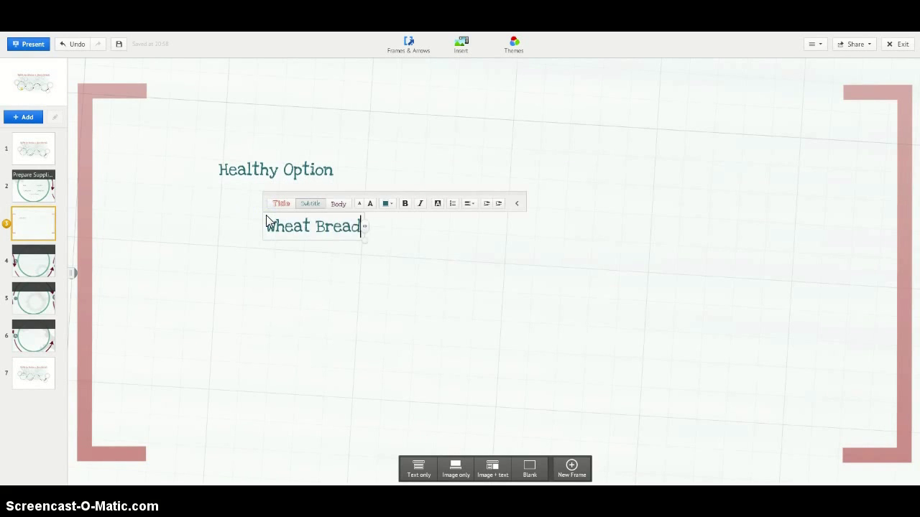
click(338, 203)
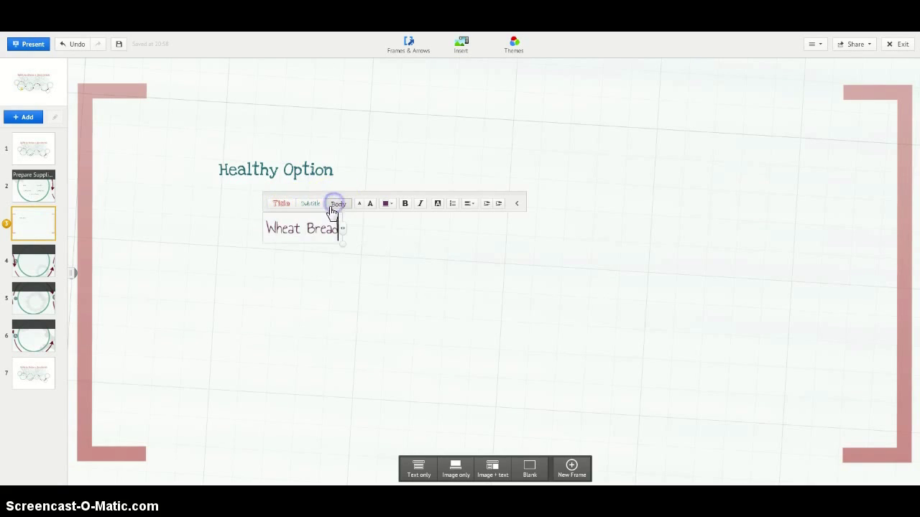
click(225, 300)
- Add 'Not So Healthy Option' in Subtitle style with 'White Bread' in Body style below
click(221, 304)
text(N)
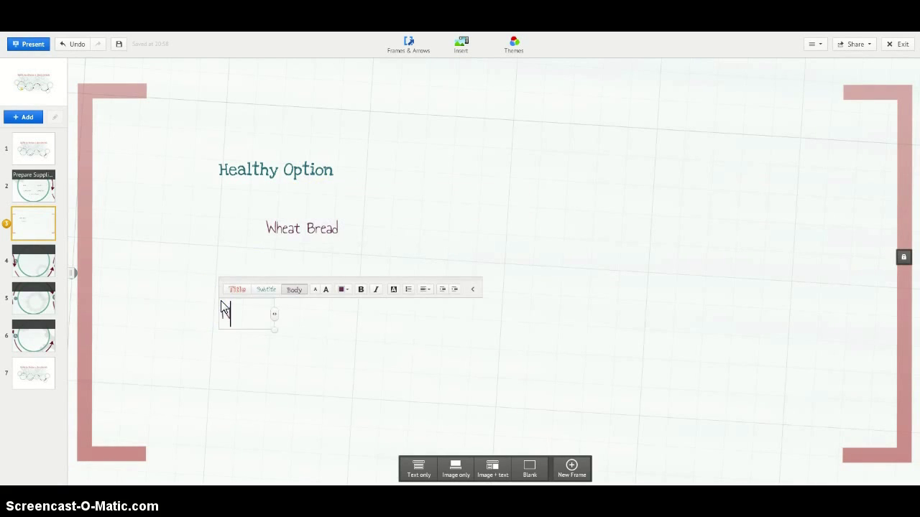
text(ot so Healthy Option)
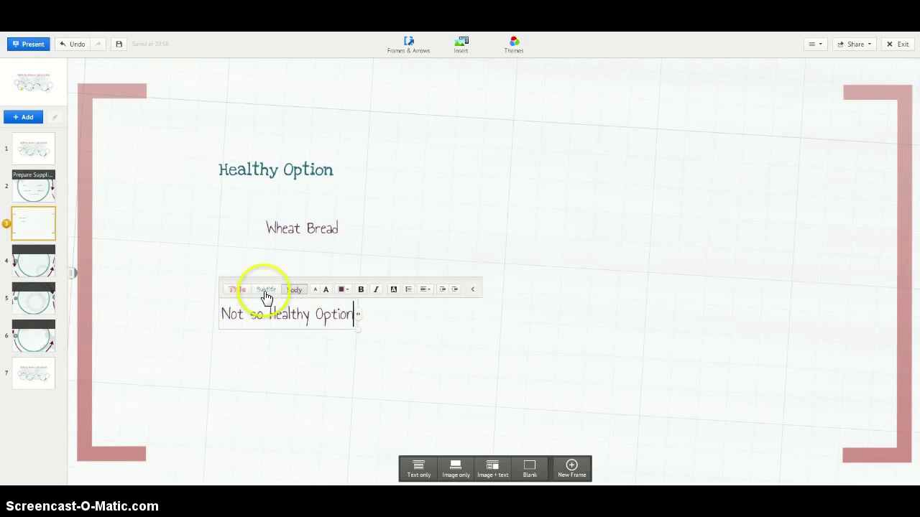
click(265, 290)
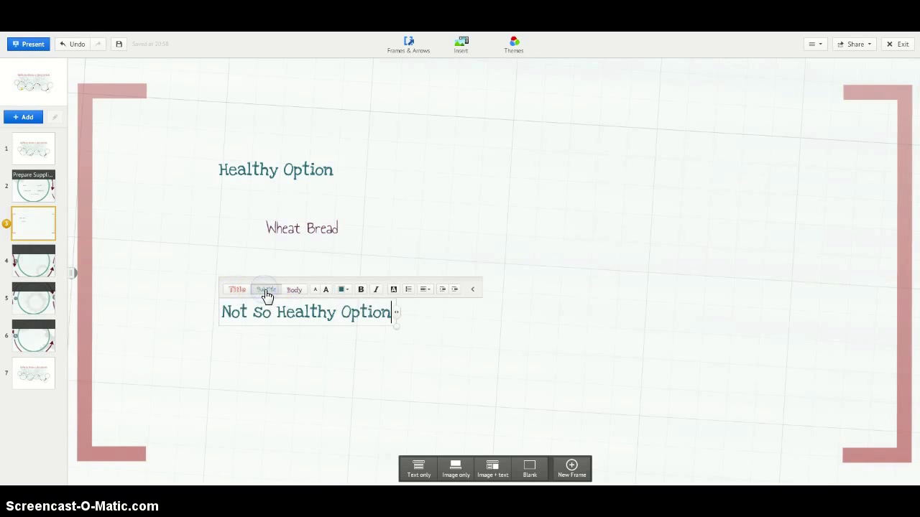
click(271, 356)
click(271, 356)
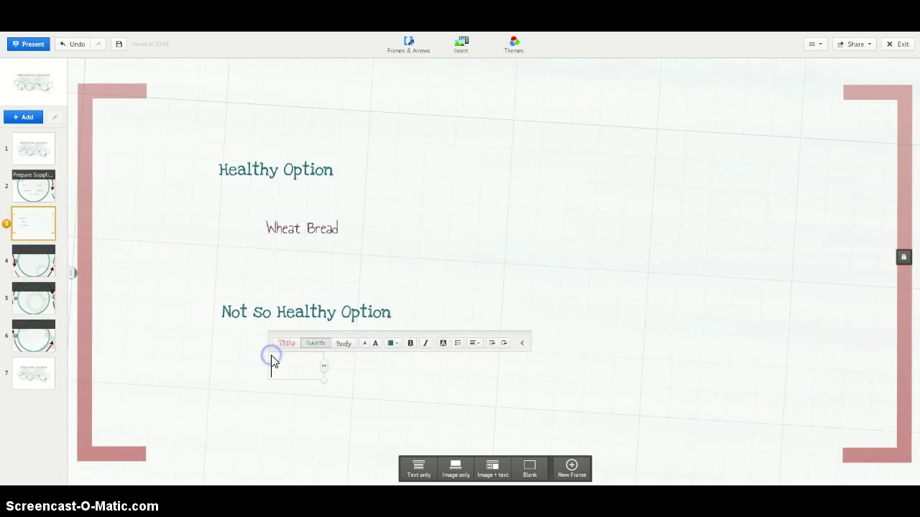
text(White Bread)
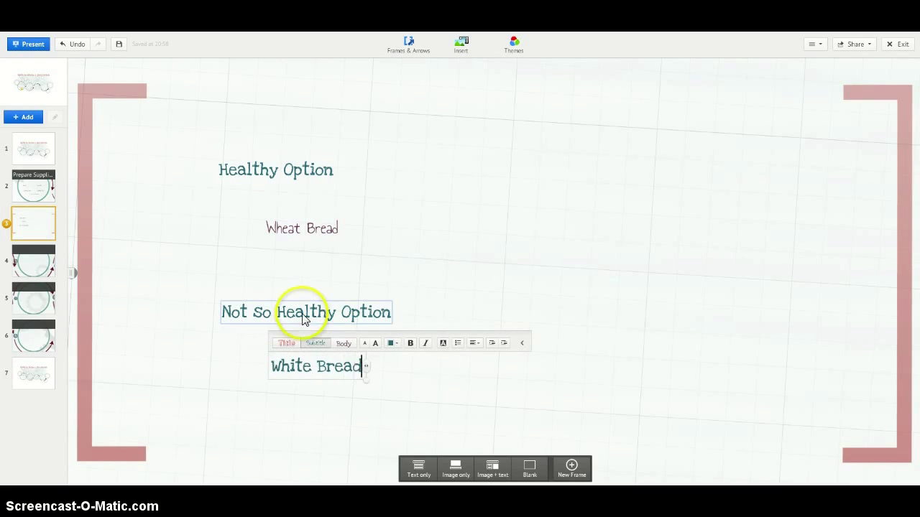
click(344, 343)
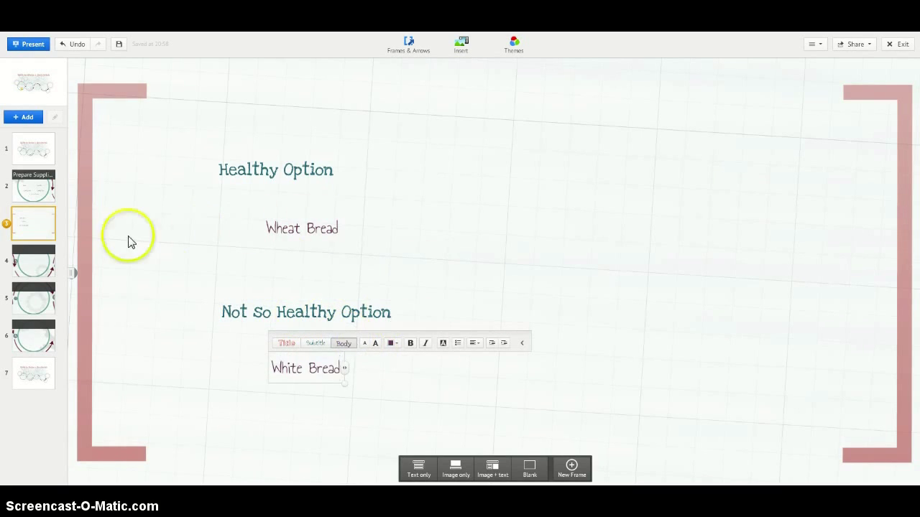
- Go to path step 4 and type 'wash your Vegetables' as the circle's heading
click(36, 269)
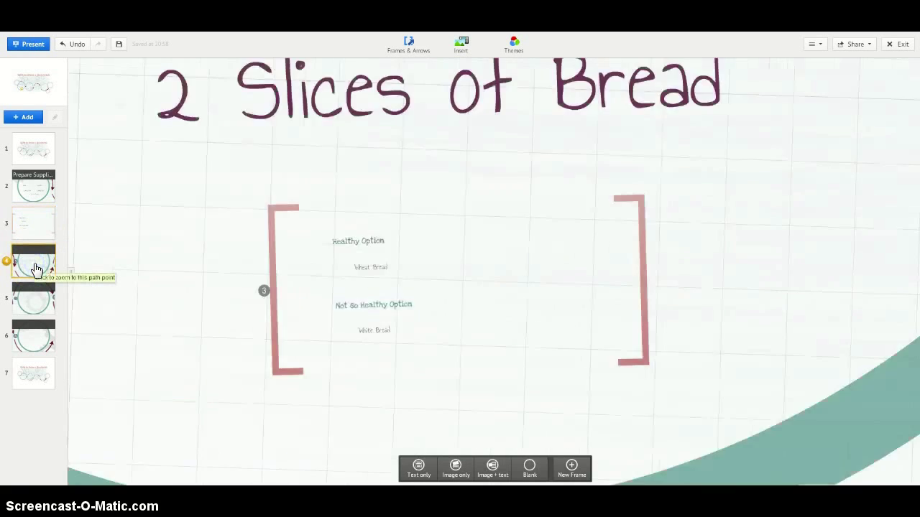
click(445, 177)
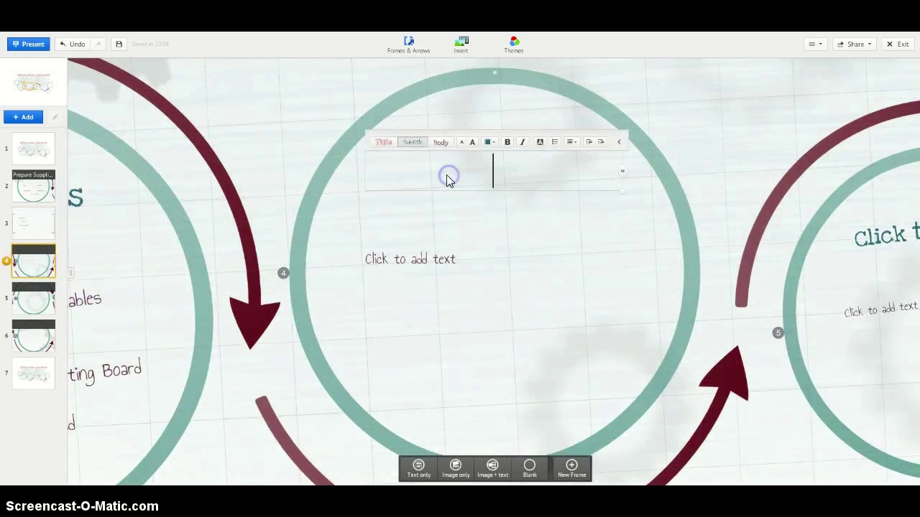
text(wash y)
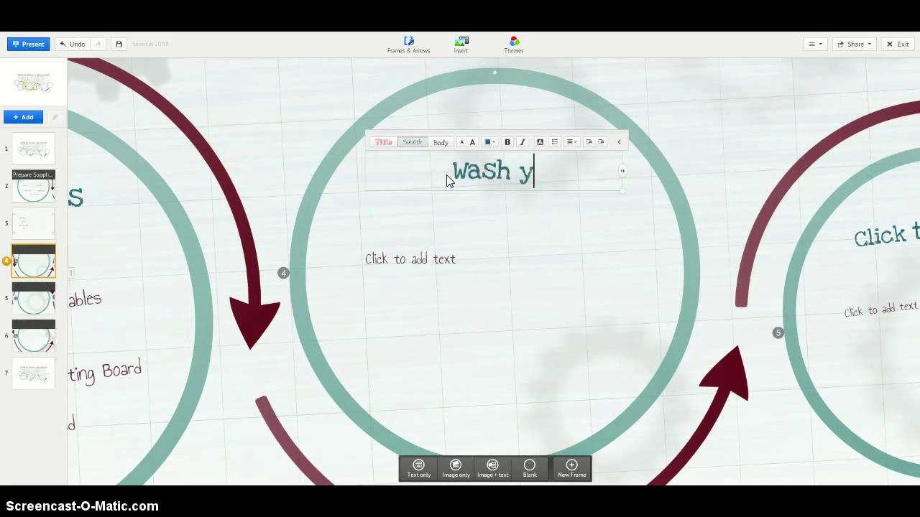
text(our Vegetables)
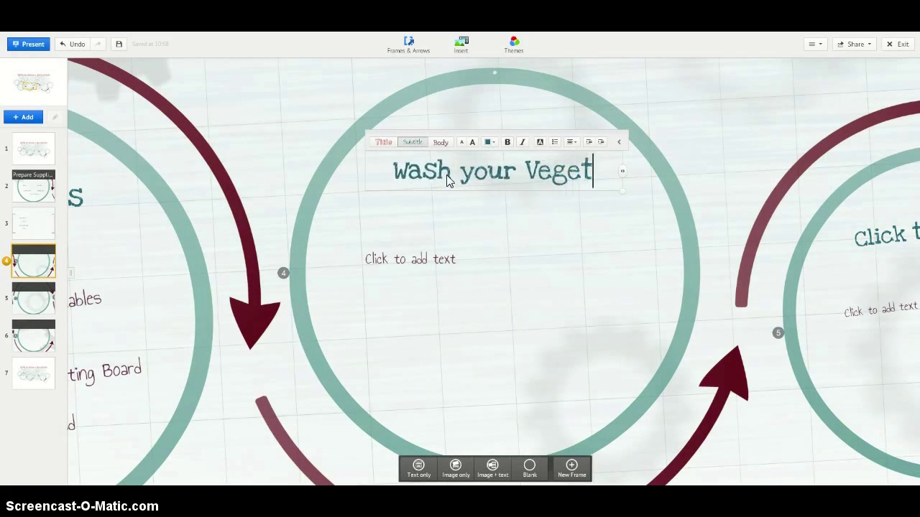
- Insert a web image found with 'washing a tomato', centred and enlarged inside the circle
click(471, 288)
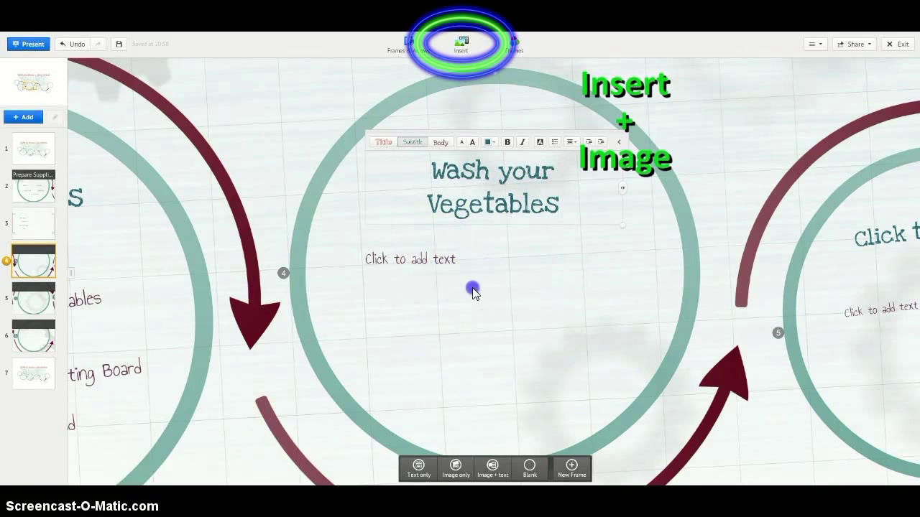
click(471, 45)
click(481, 69)
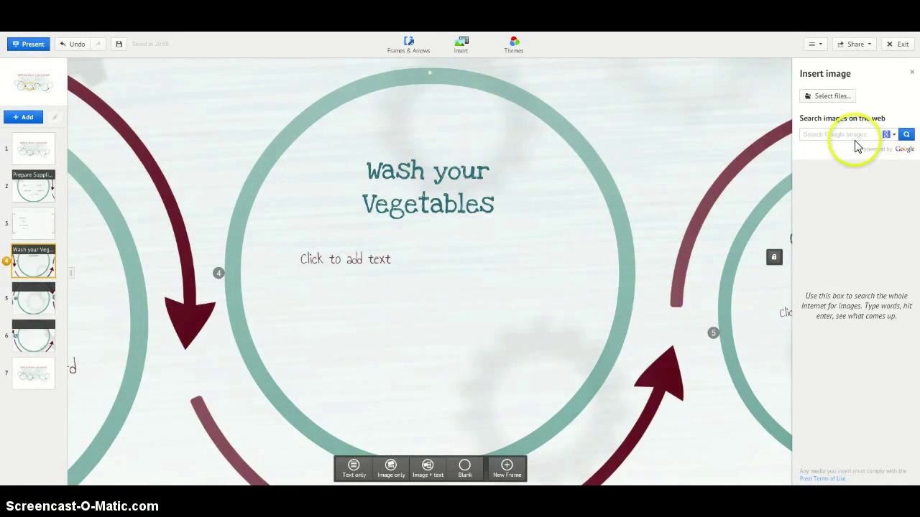
click(851, 135)
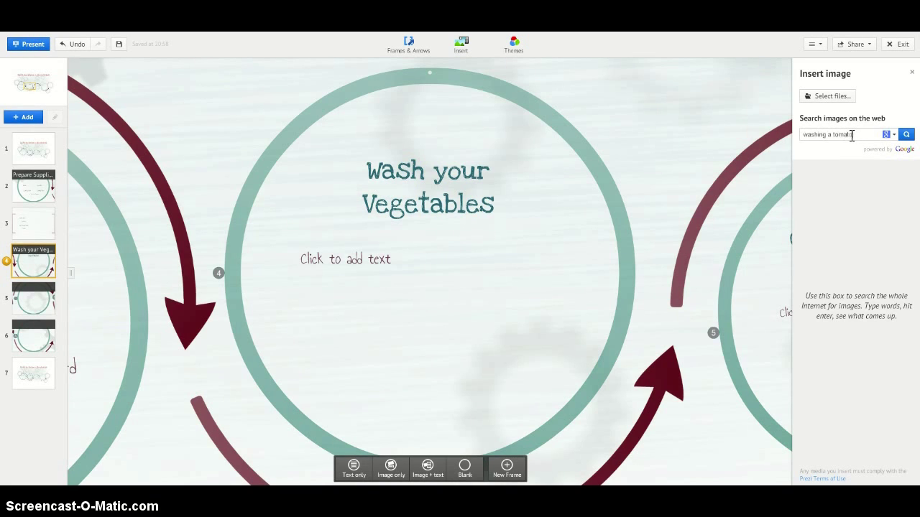
key(Return)
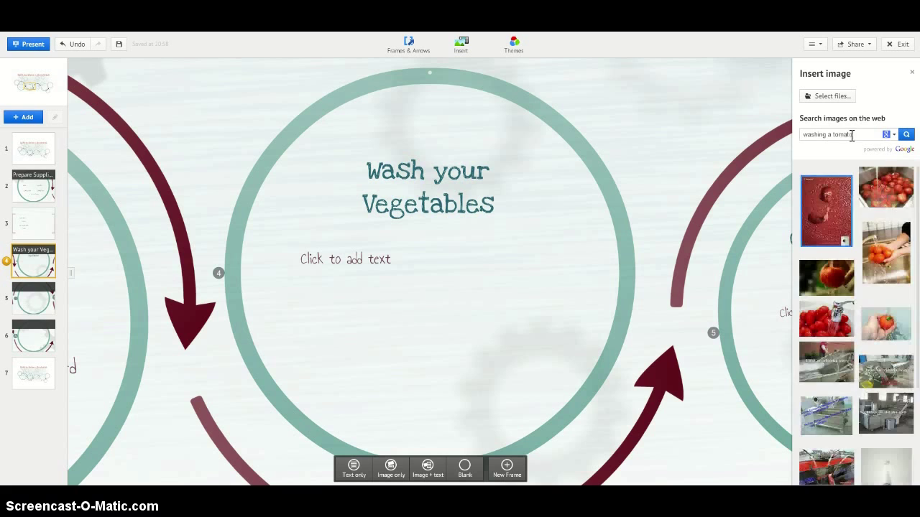
click(839, 289)
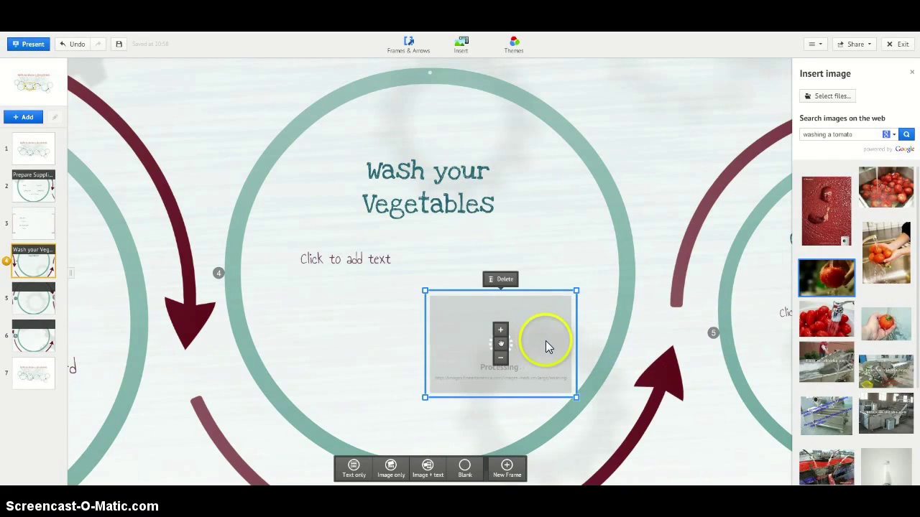
drag(546, 341, 435, 308)
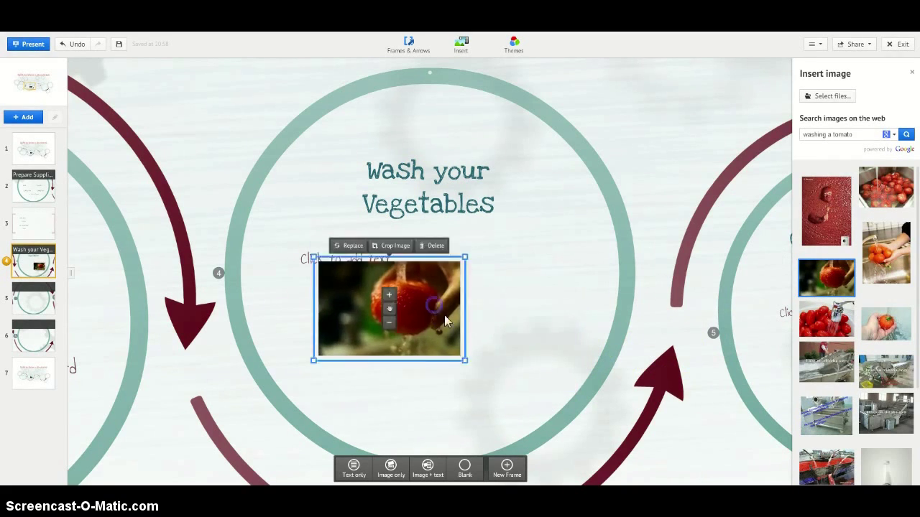
drag(463, 356, 489, 377)
click(440, 316)
drag(440, 316, 478, 320)
click(561, 298)
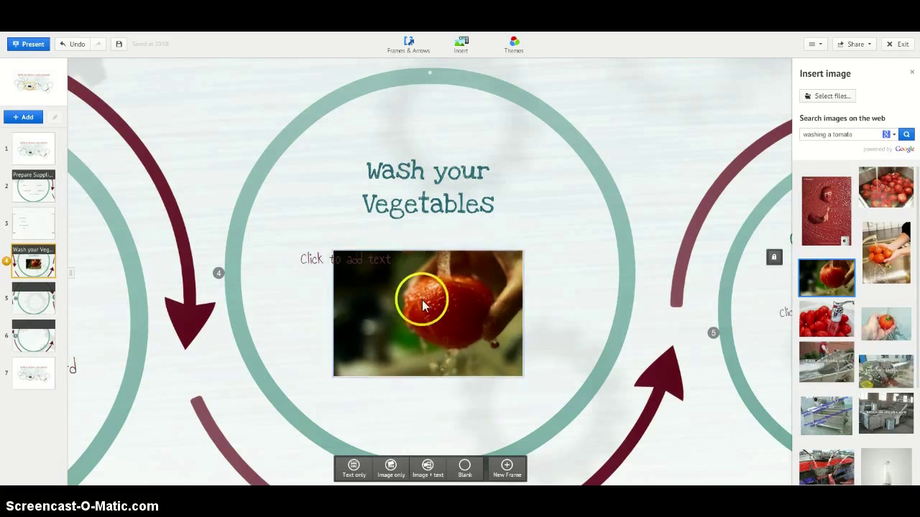
- Title frame 5 'Cut your Vegetables'
click(26, 298)
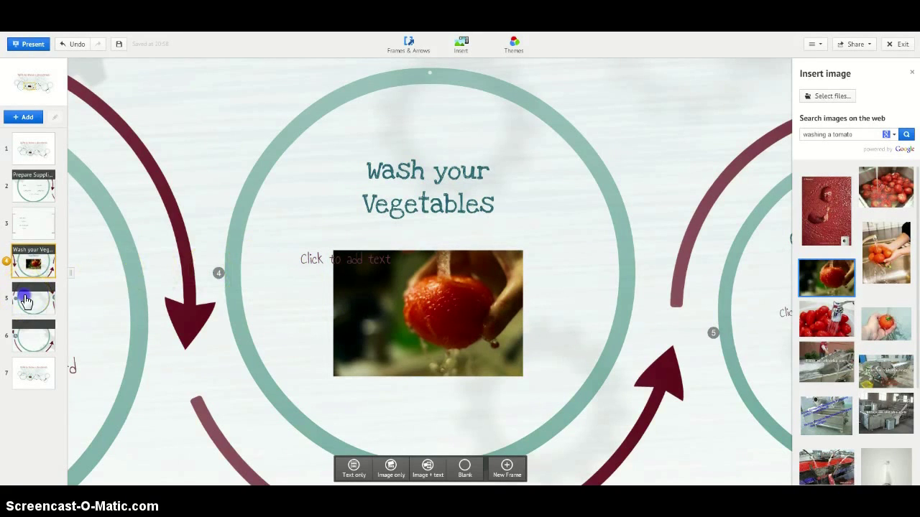
click(447, 179)
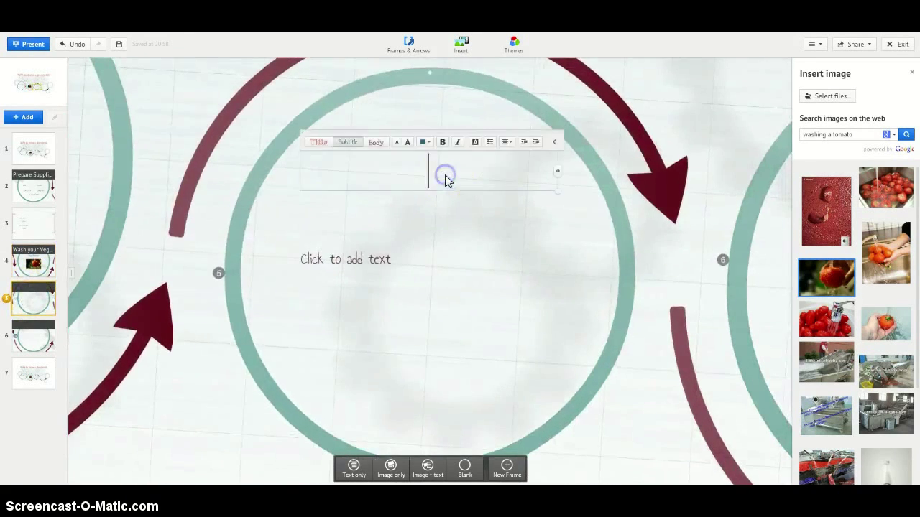
text(Cut your)
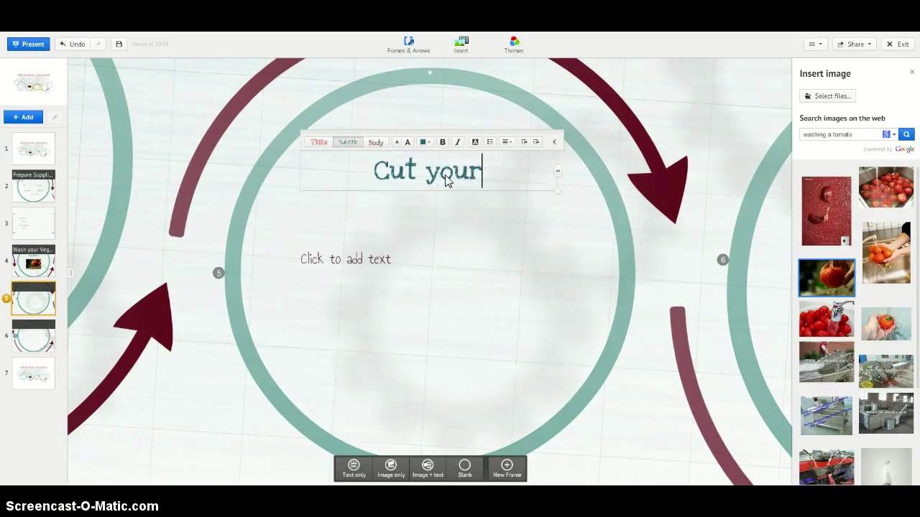
text( Vegetables)
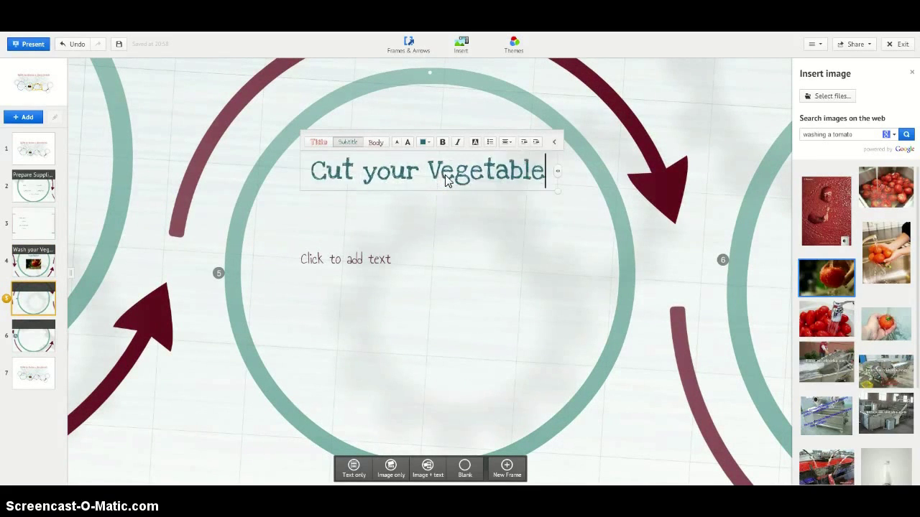
click(423, 270)
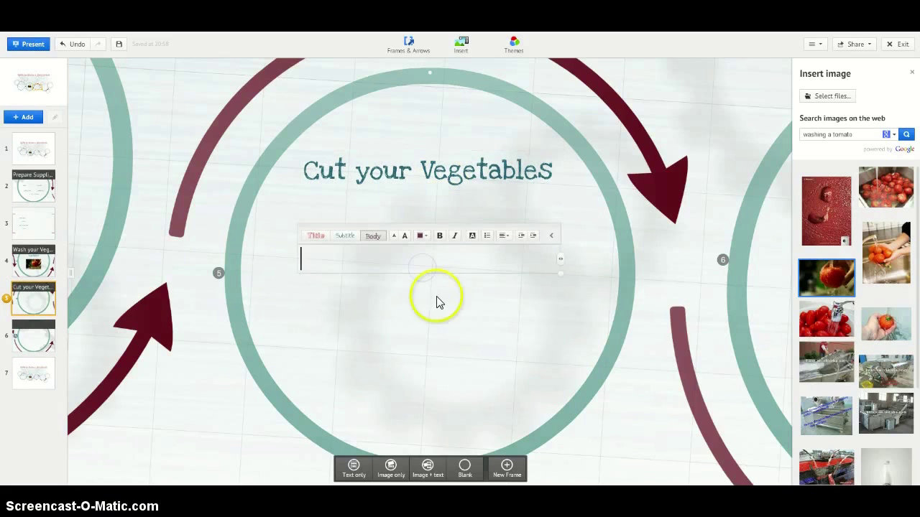
- Embed a pasted YouTube link of vegetables being cut, then centre and enlarge it under the title
click(437, 301)
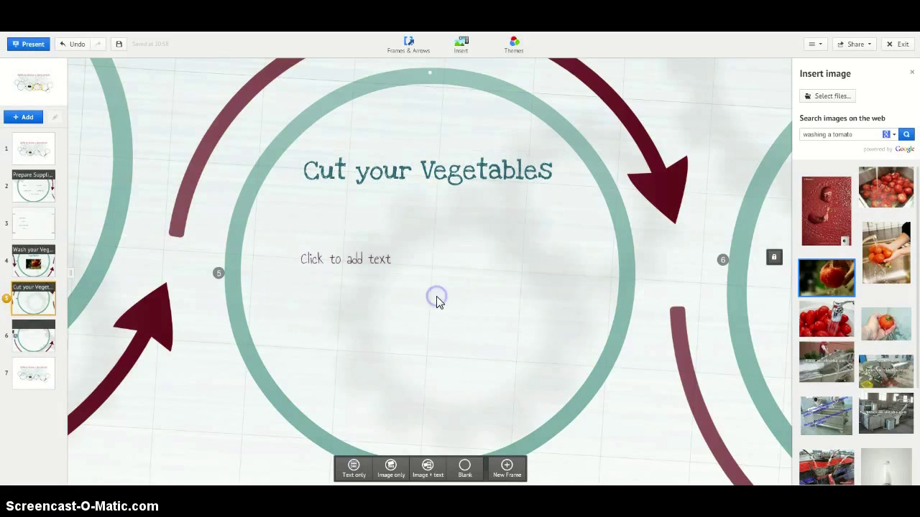
click(478, 48)
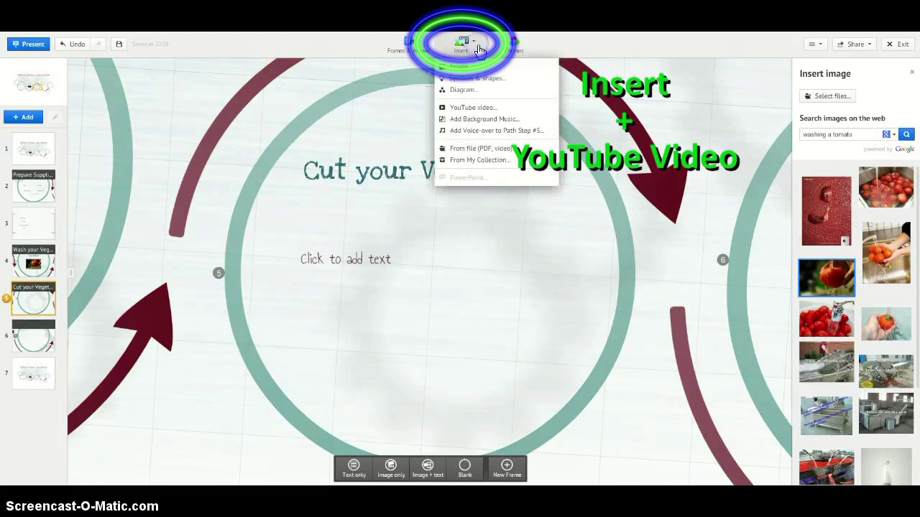
click(517, 112)
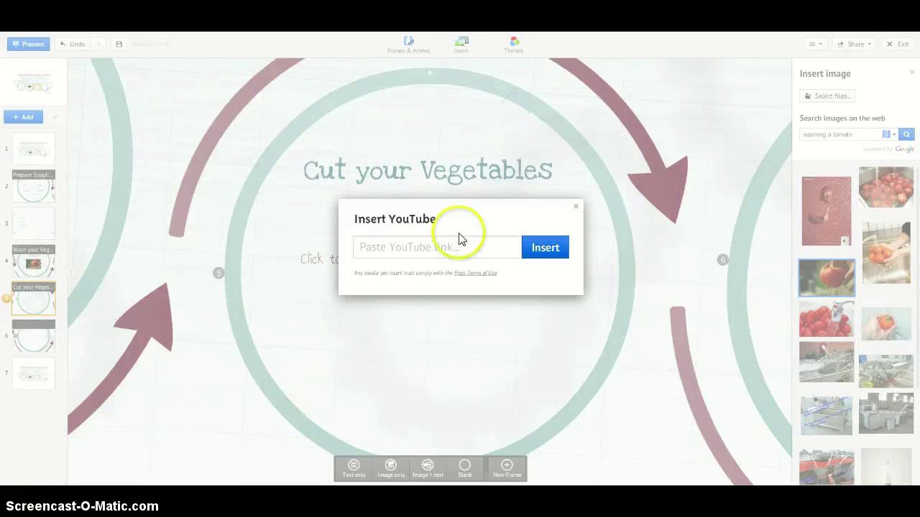
key(ctrl+v)
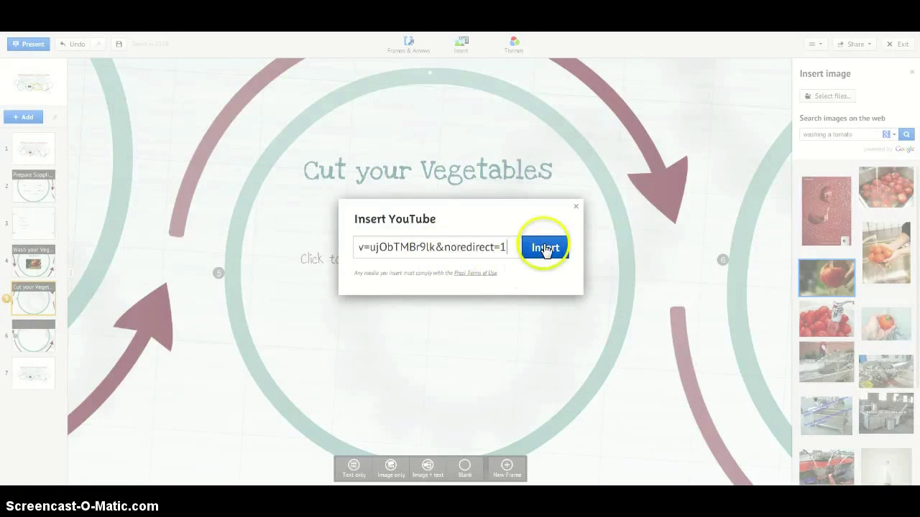
click(546, 249)
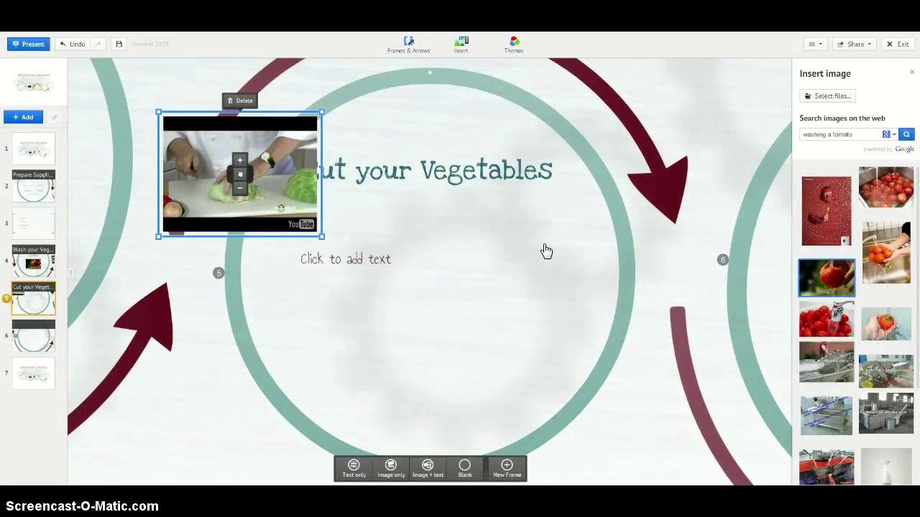
drag(273, 180, 450, 303)
drag(496, 361, 523, 382)
click(481, 317)
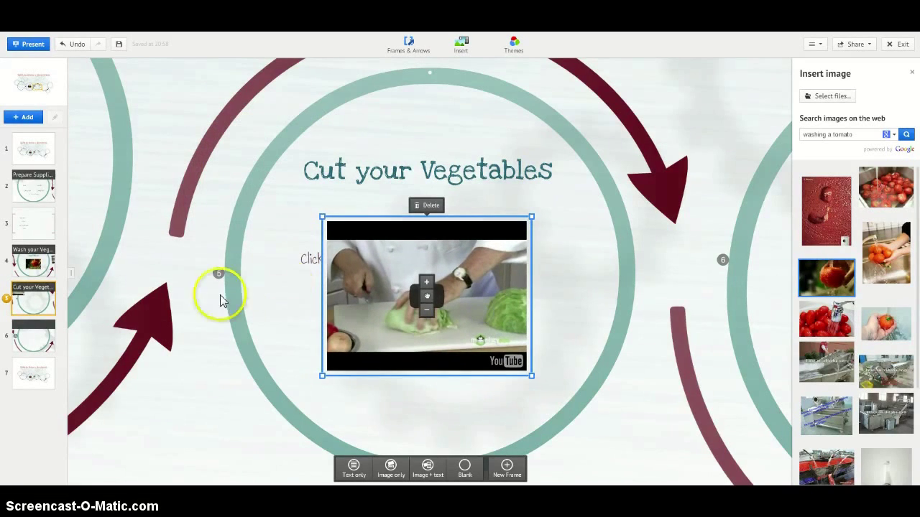
- Type 'Combine the Elements' as the heading of frame 6
click(37, 343)
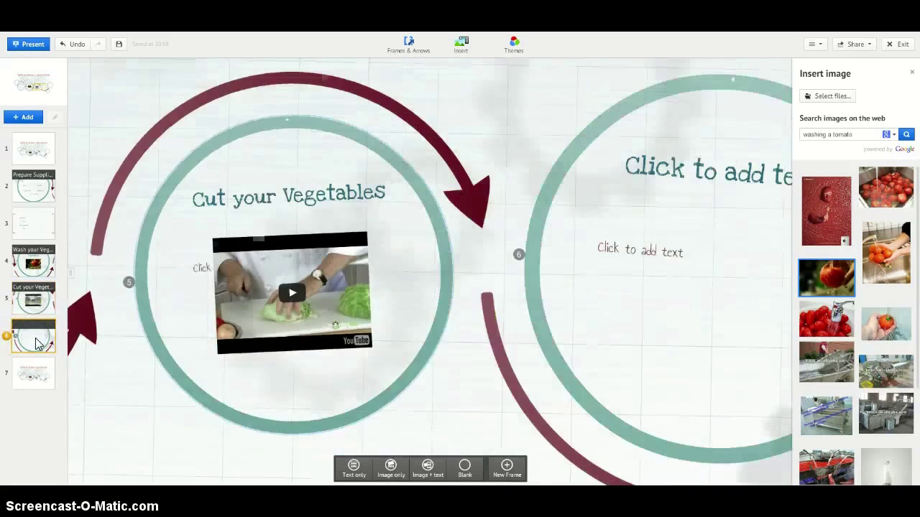
click(428, 172)
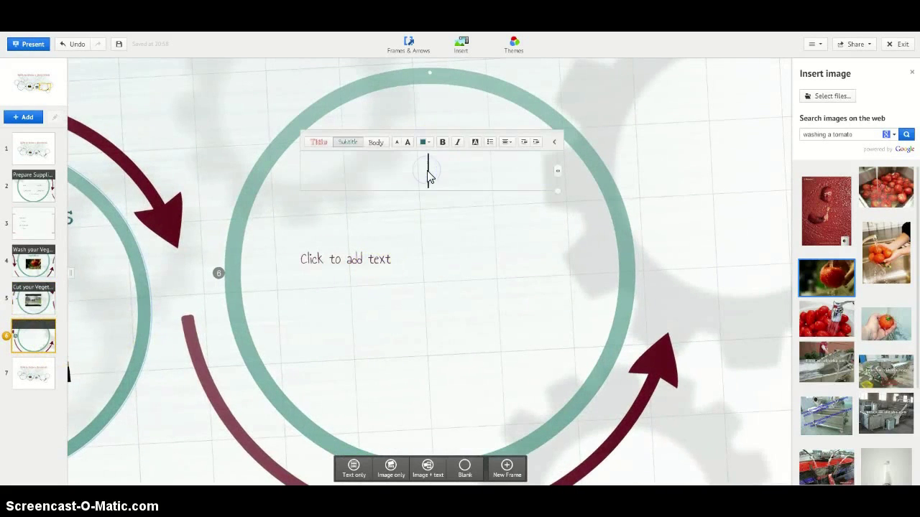
text(Combine the Elements)
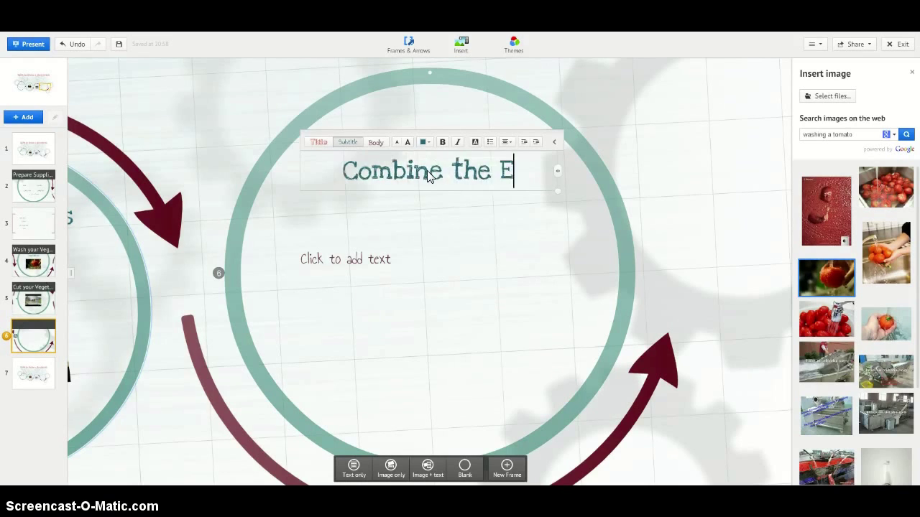
click(435, 279)
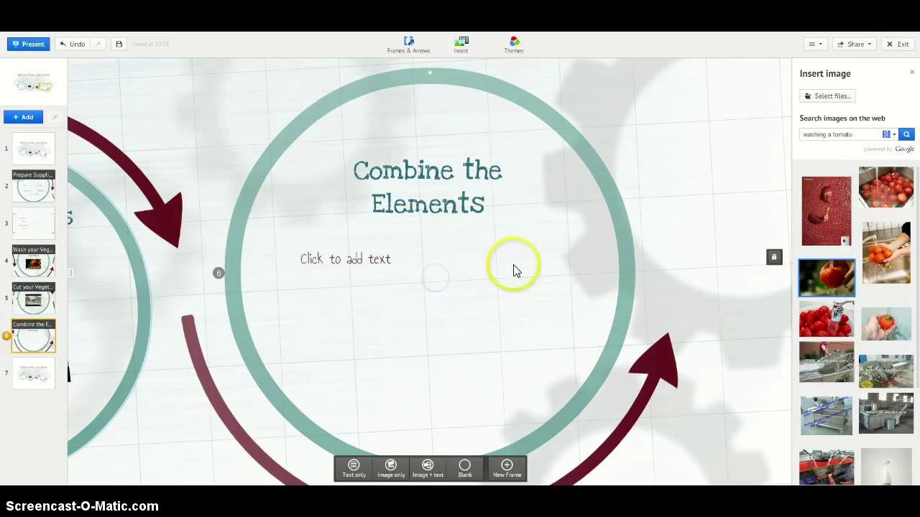
- Insert a Funnel 1 diagram from the diagram choices
click(462, 45)
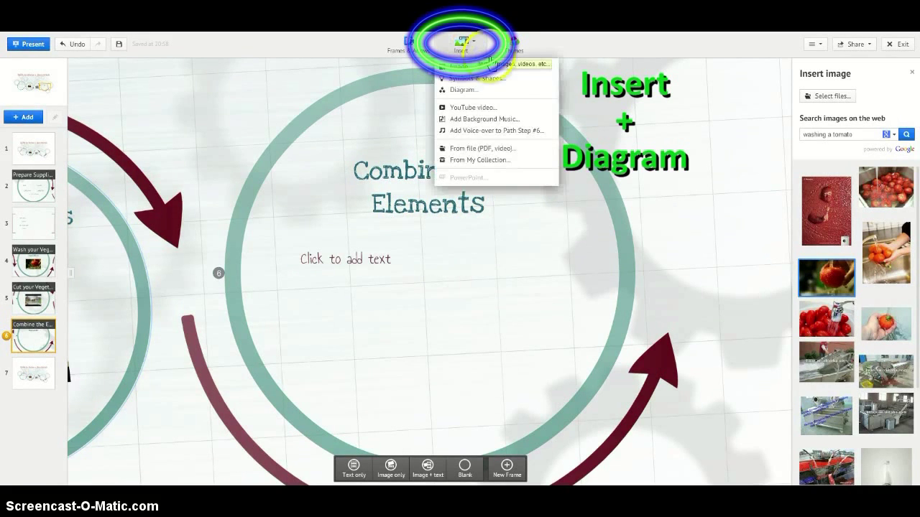
click(495, 90)
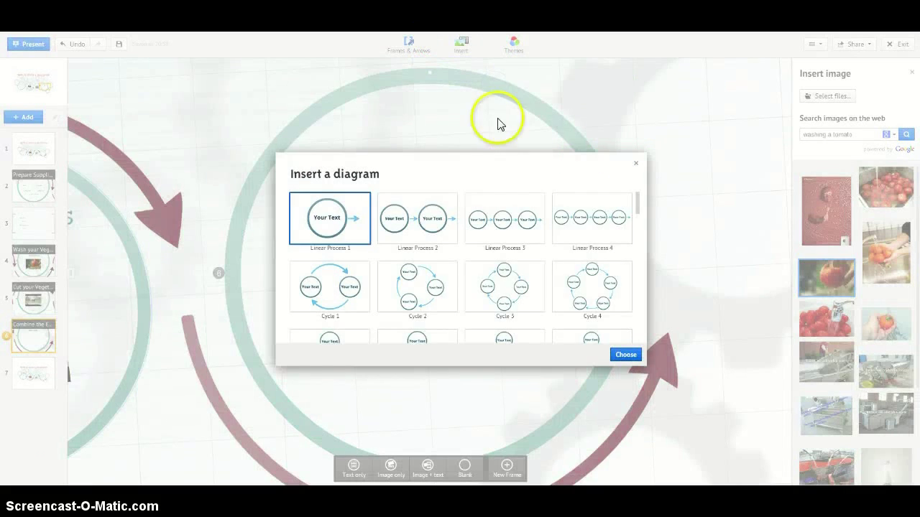
scroll(460, 267, down, 5)
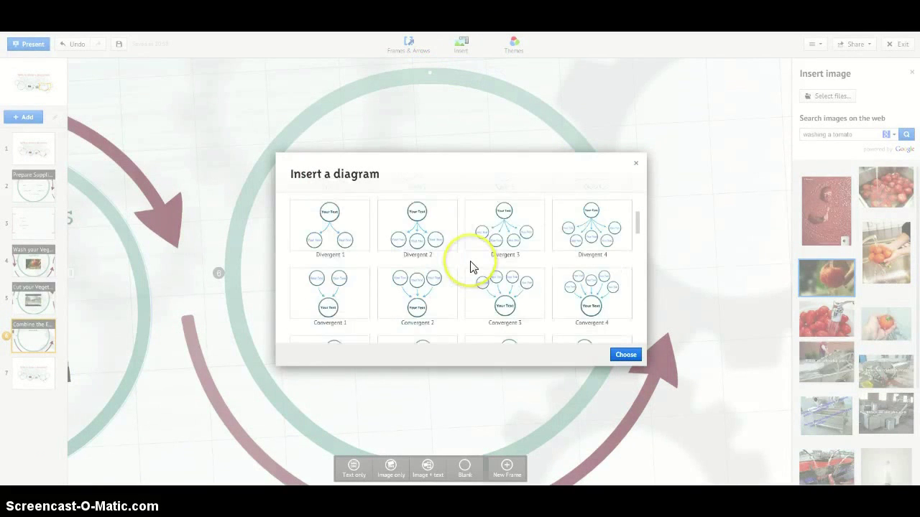
scroll(471, 267, down, 3)
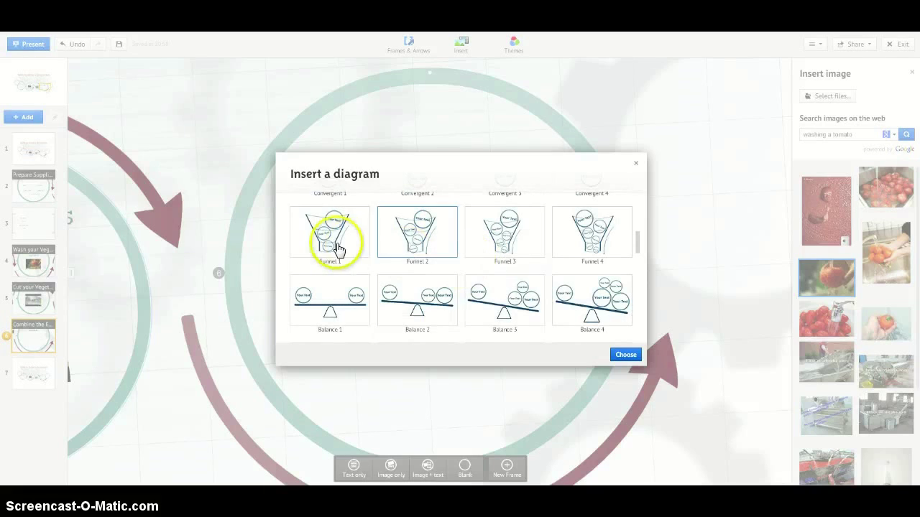
click(339, 248)
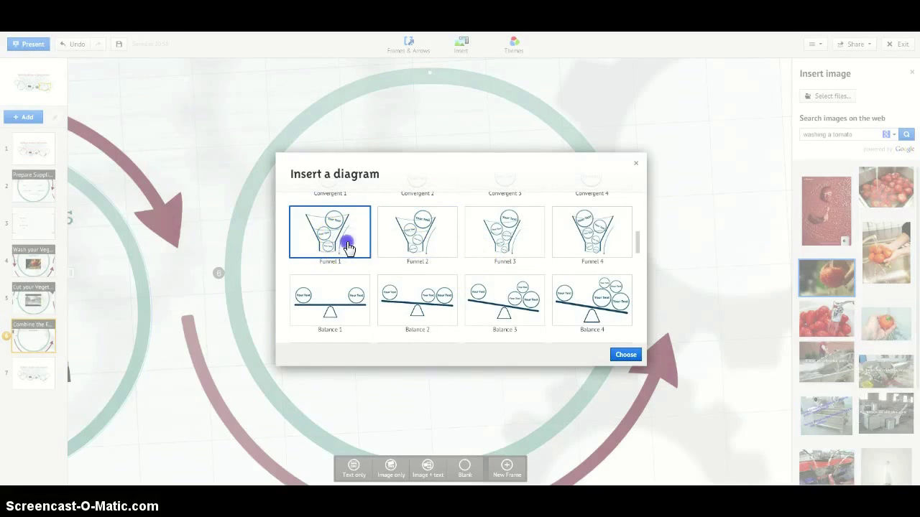
double_click(348, 247)
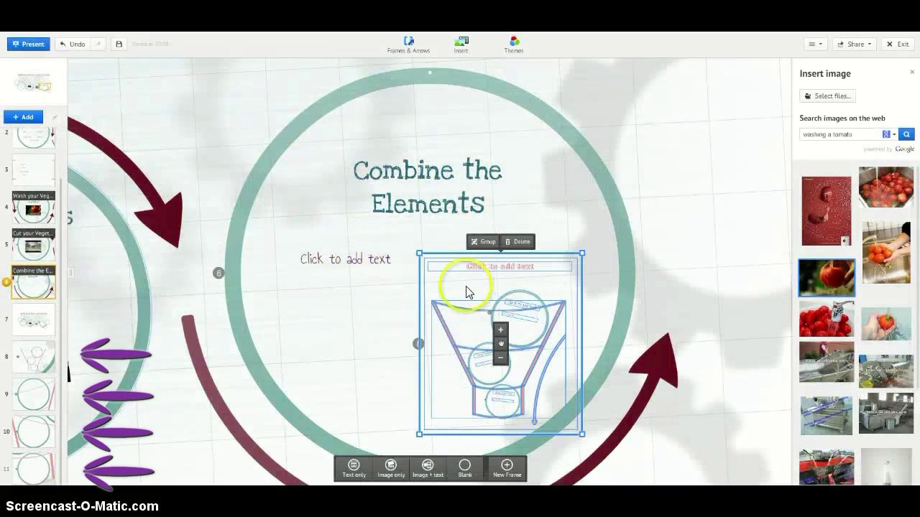
- Move the funnel up and left in the circle and enlarge it to fill most of it
drag(428, 276, 388, 253)
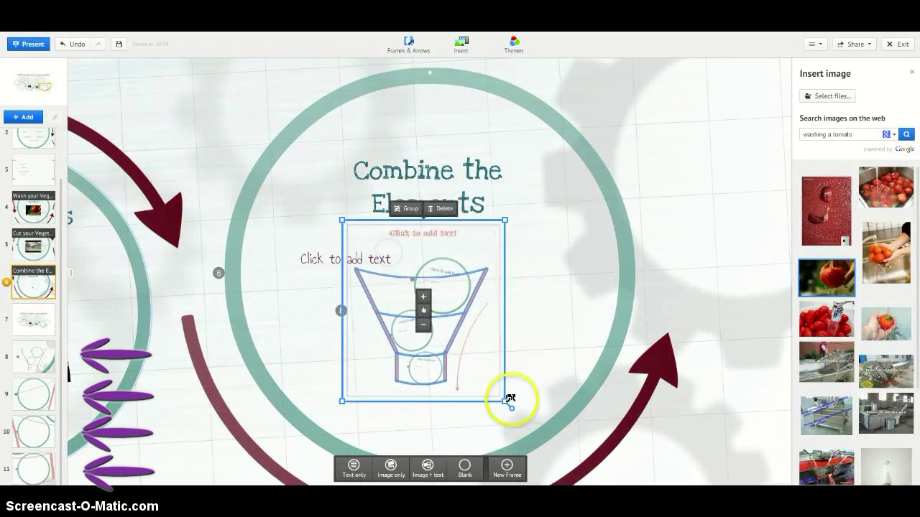
drag(505, 399, 523, 419)
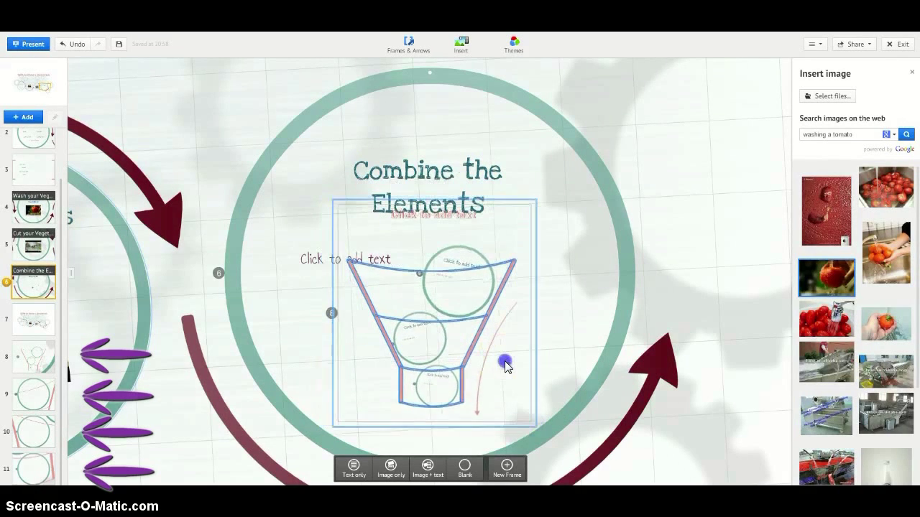
drag(507, 365, 507, 363)
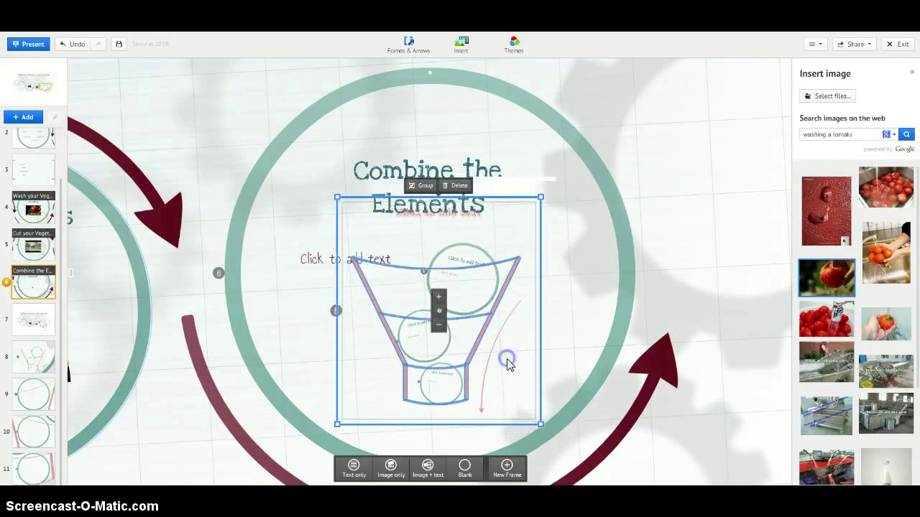
- Title the top funnel circle 'Bread' and move the title down beside its placeholder text
click(34, 362)
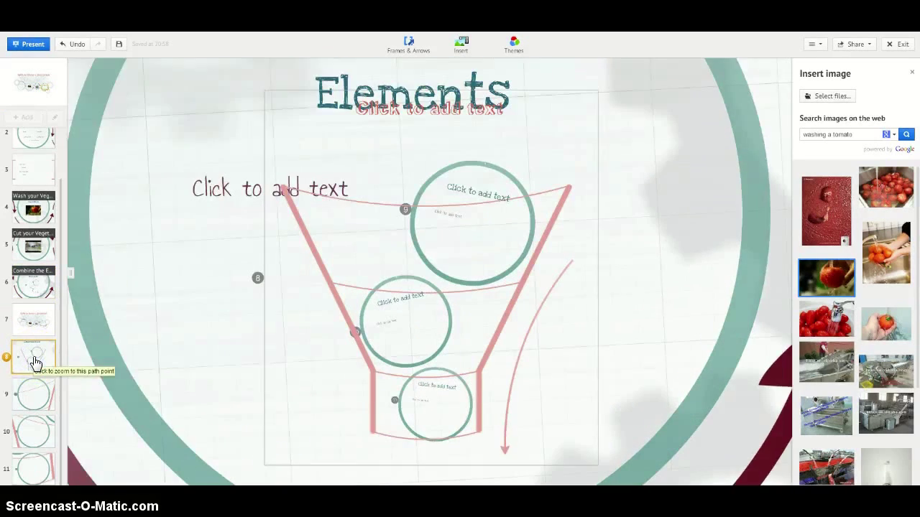
click(38, 397)
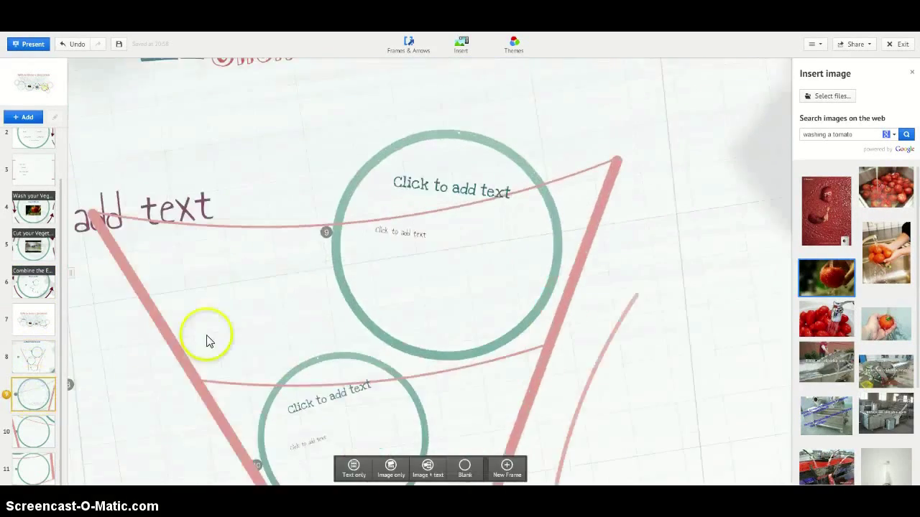
click(407, 175)
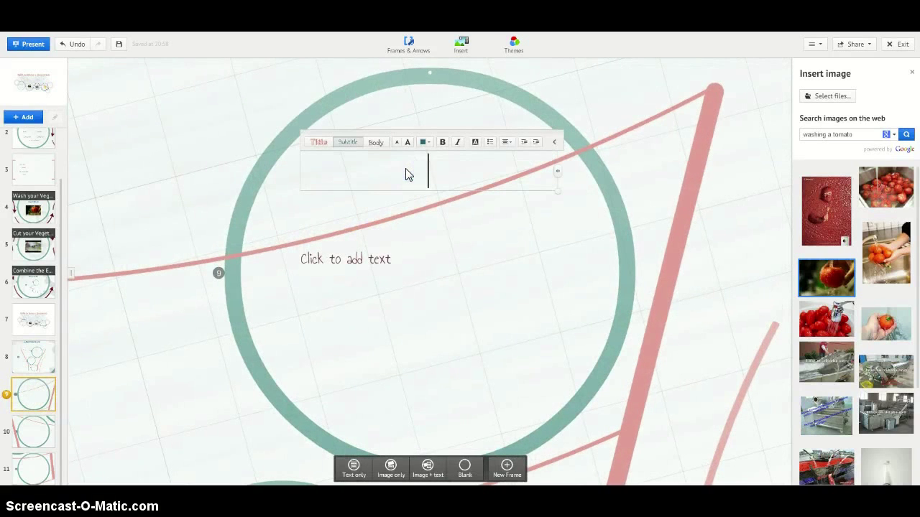
text(Bread)
click(440, 253)
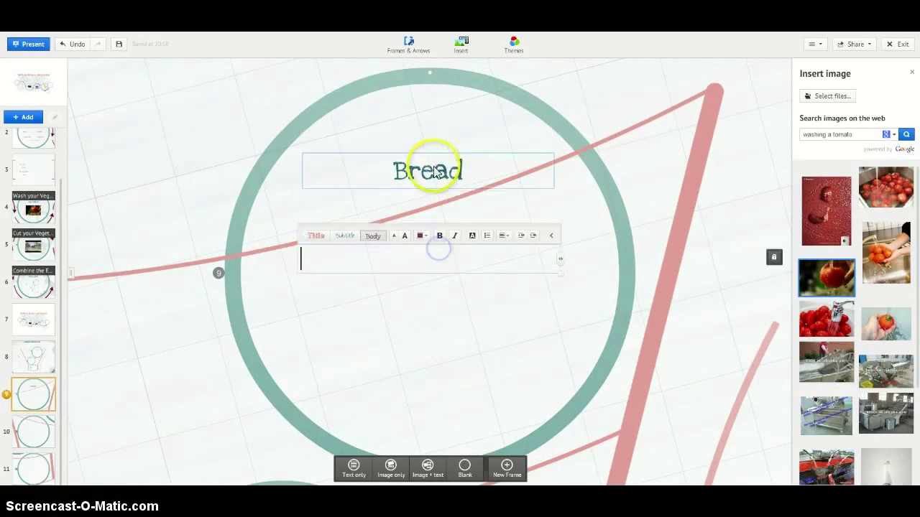
drag(431, 172, 431, 263)
click(229, 366)
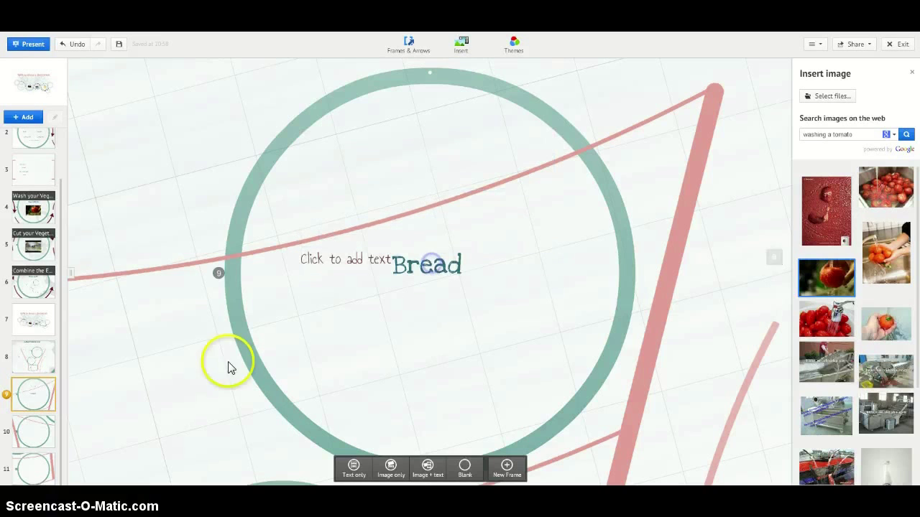
- Title the middle funnel circle 'Meat' and move it down beside the placeholder text
click(42, 434)
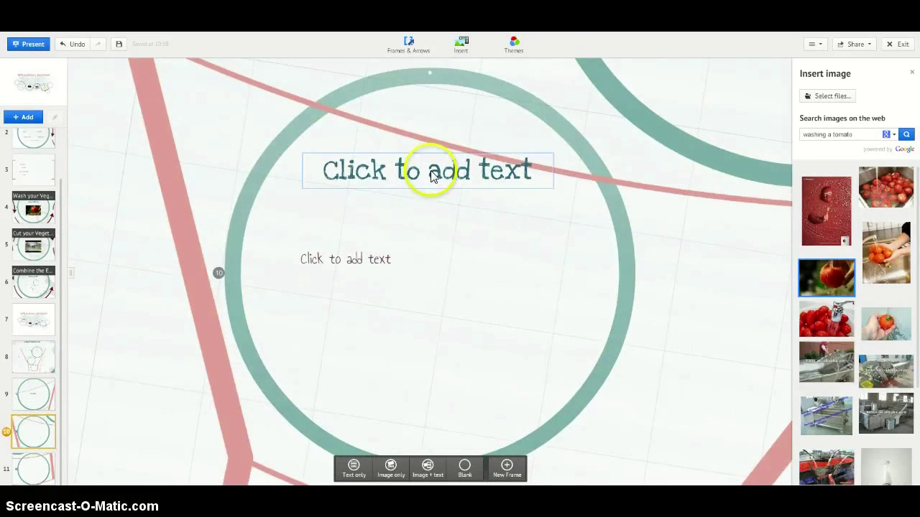
click(432, 176)
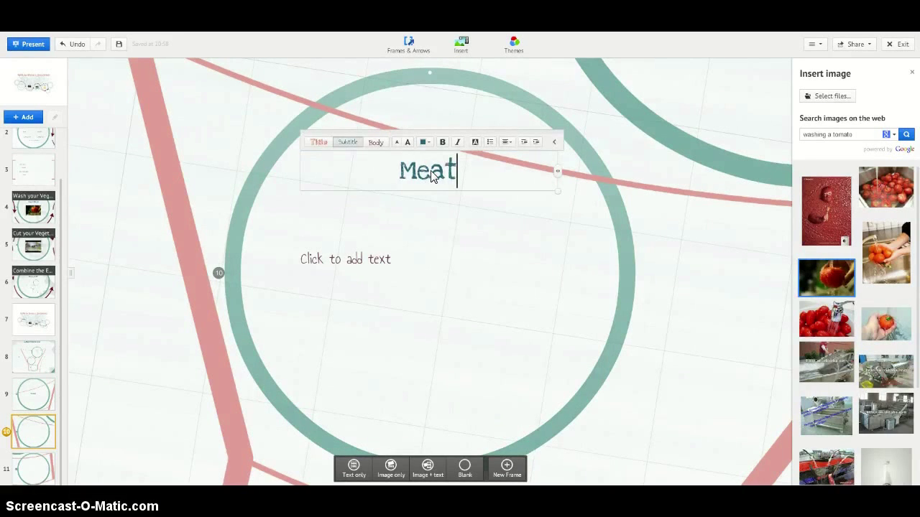
click(440, 229)
drag(429, 169, 433, 267)
- Title the bottom funnel circle 'Vegetables' and move it below the placeholder text
click(33, 466)
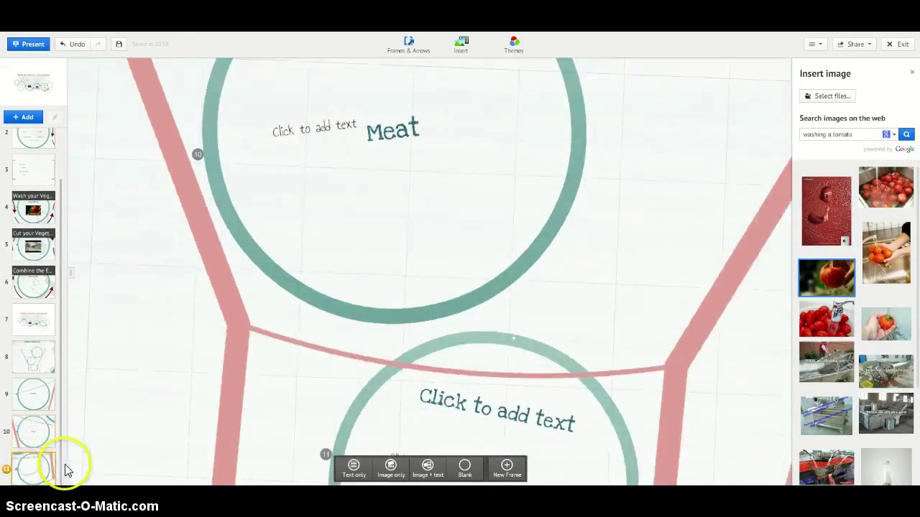
click(427, 166)
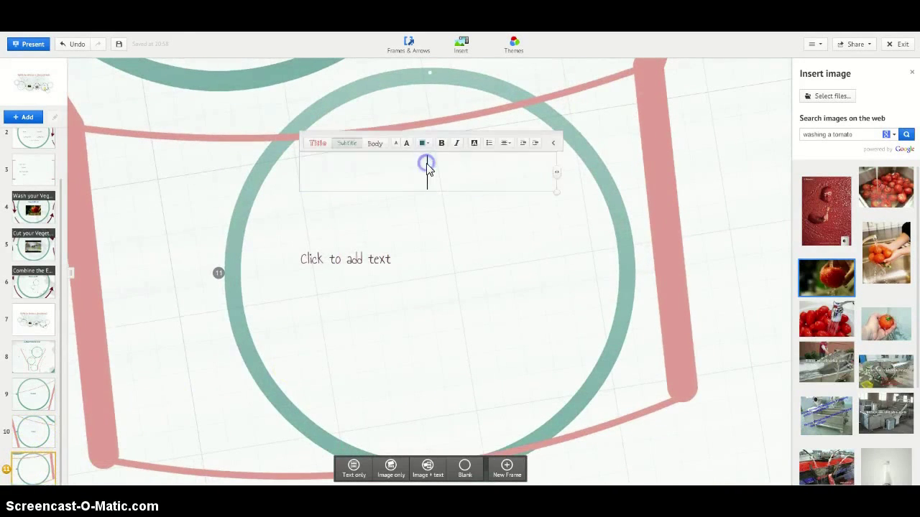
text(Vegetables)
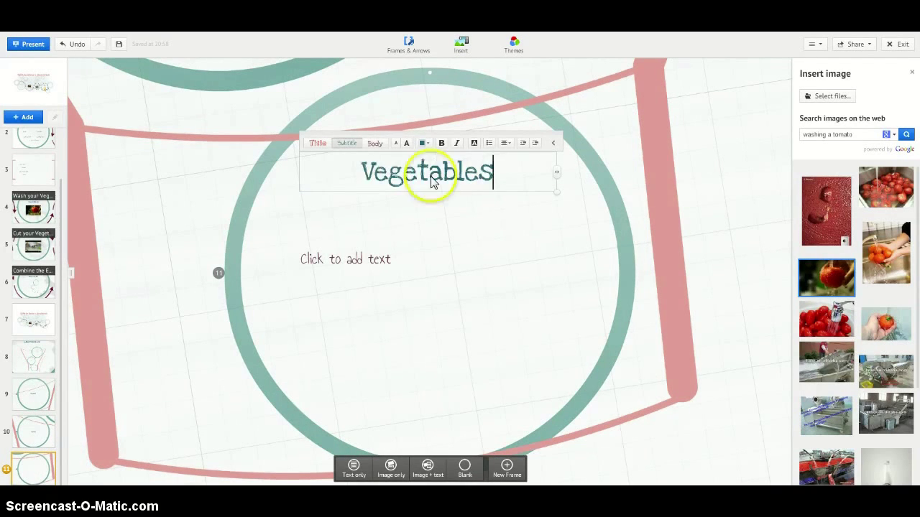
click(455, 221)
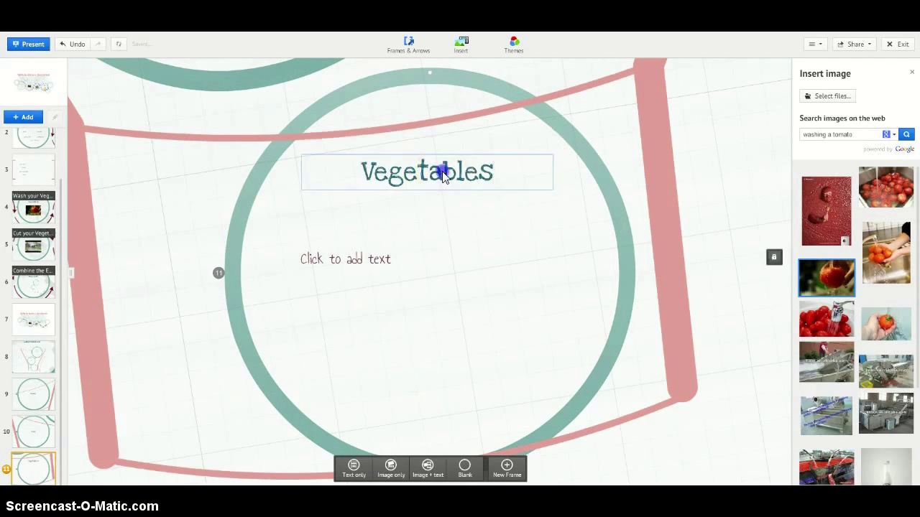
drag(439, 171, 443, 282)
click(100, 383)
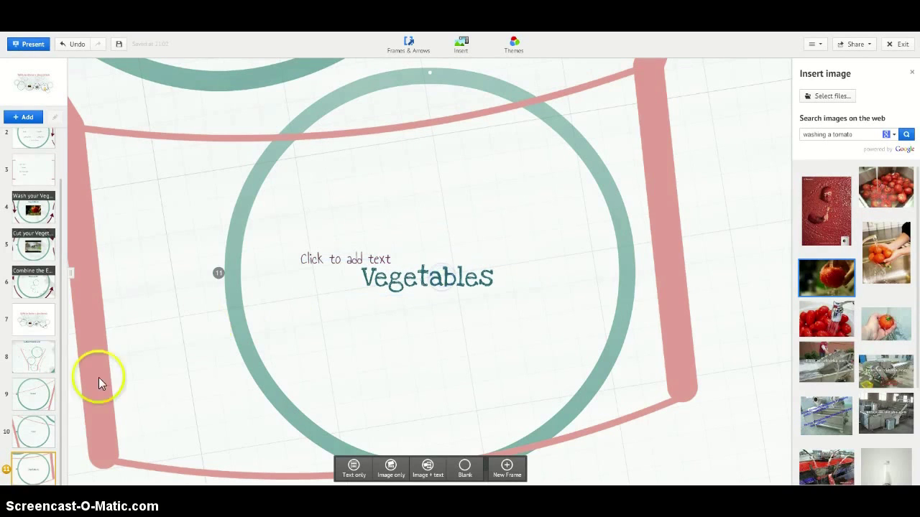
- Move the sandwich overview step to the end of the path and save the presentation
click(36, 320)
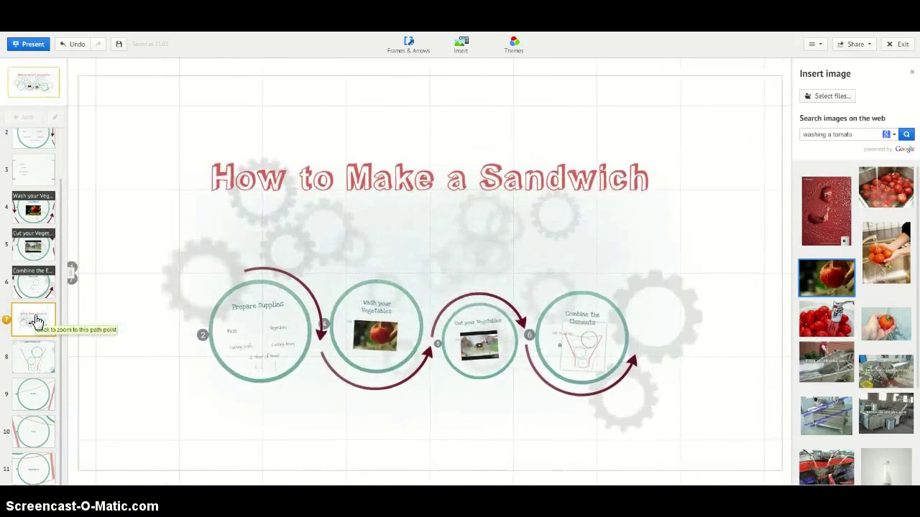
drag(36, 320, 14, 468)
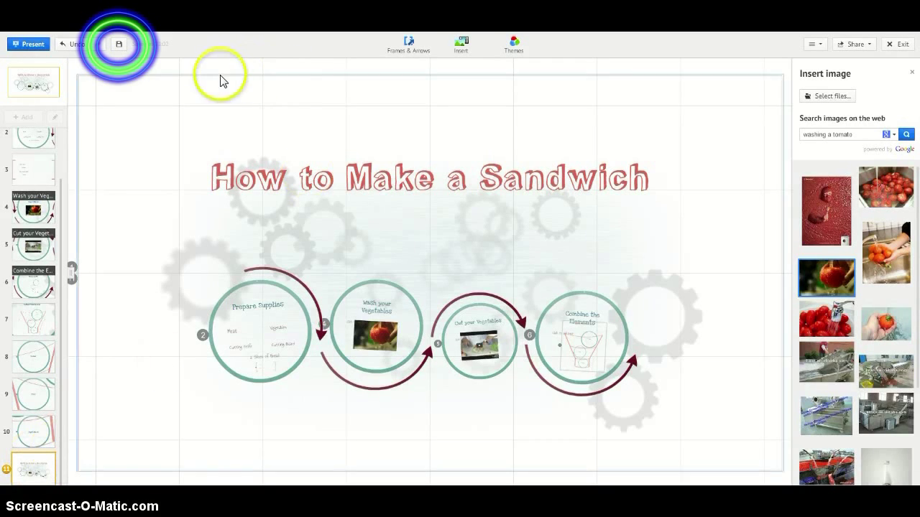
click(120, 46)
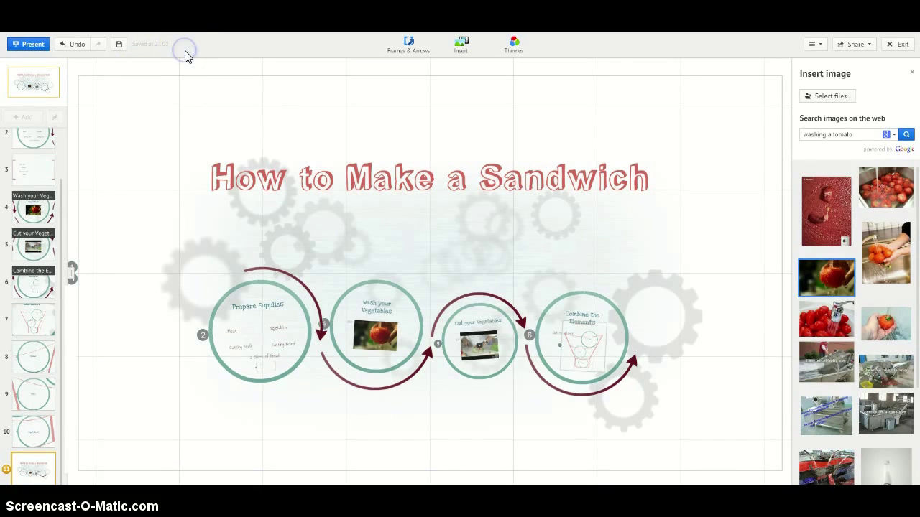
- View the sharing and download options, then close them without choosing one
click(872, 48)
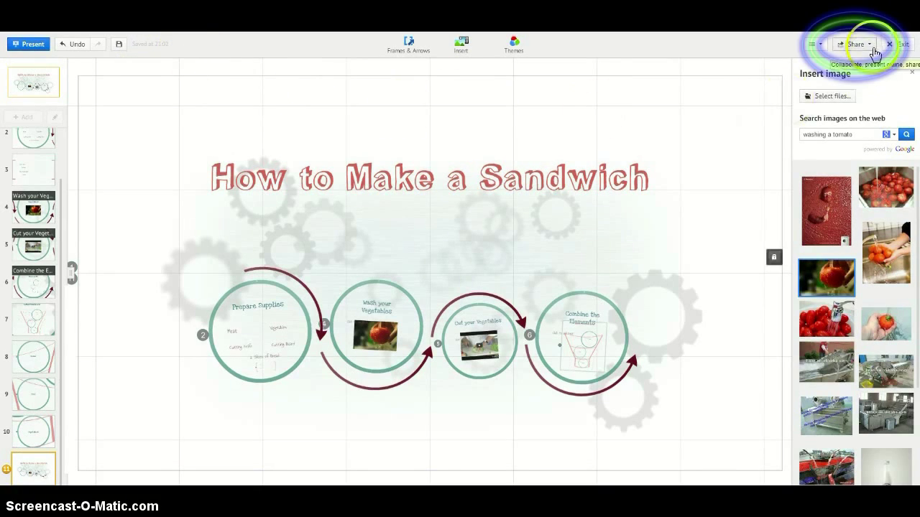
click(873, 50)
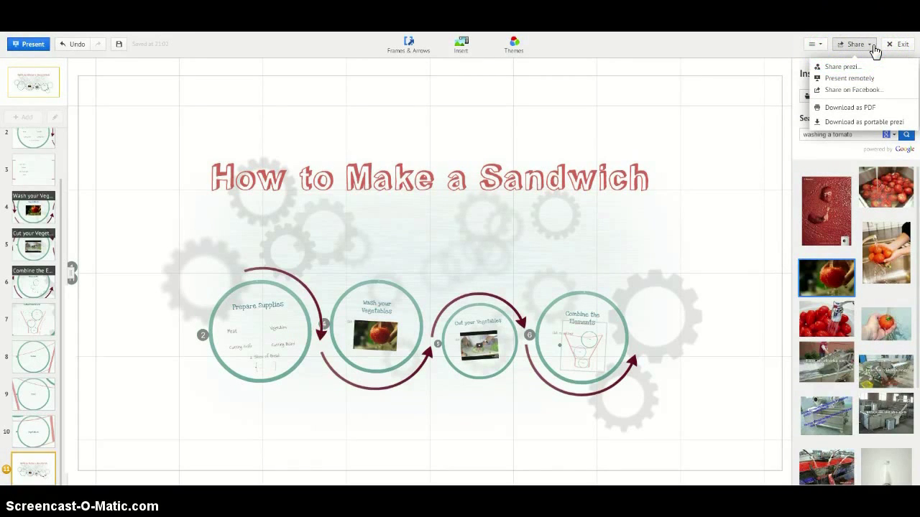
click(750, 62)
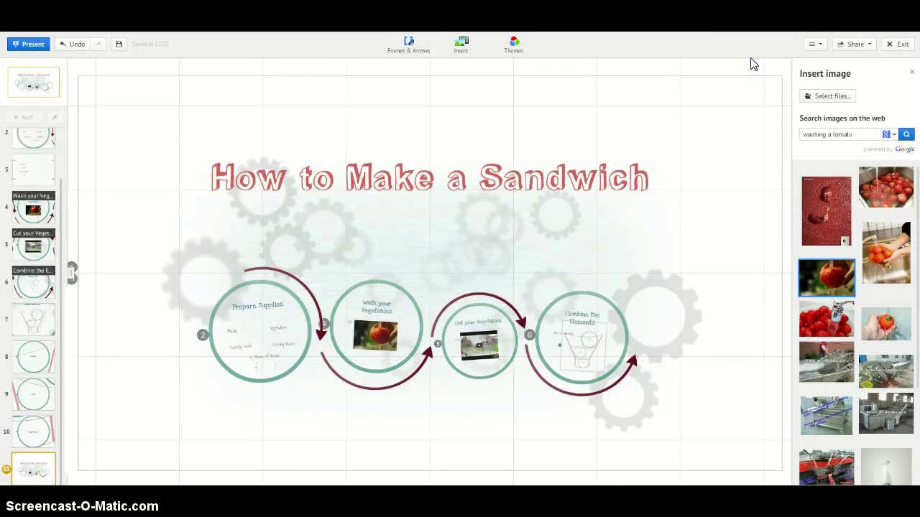